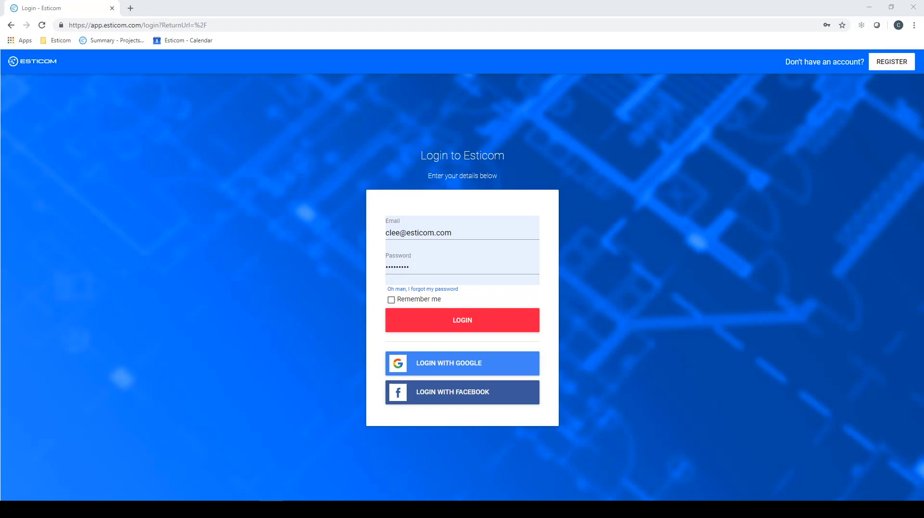
Log in with the saved credentials and open the Commercial Electrical Facility project
{"action": "left_click", "coordinate": [515, 330]}
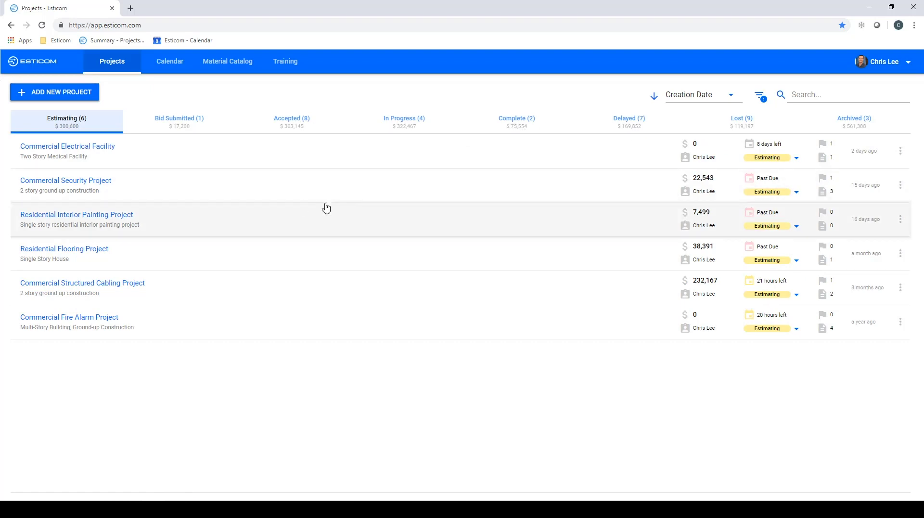
{"action": "left_click", "coordinate": [101, 150]}
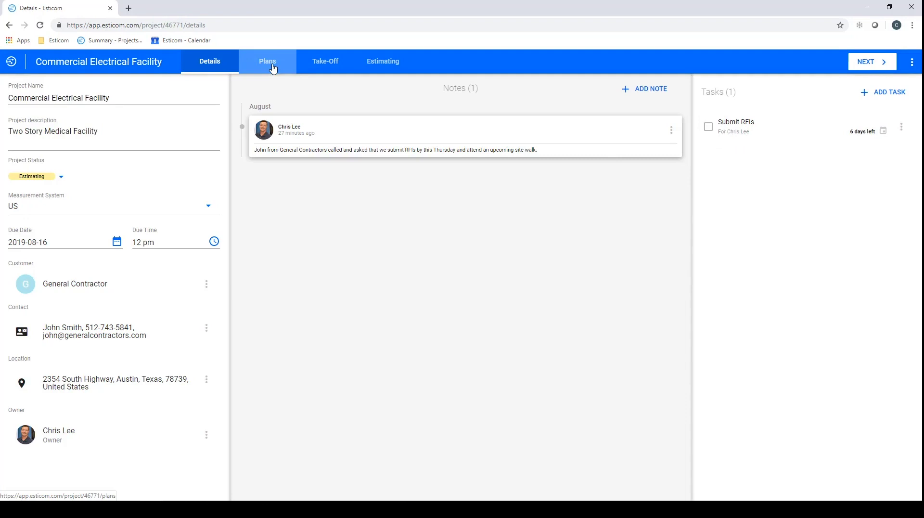
Upload Sample Electrical Project.pdf from the Sample Drawings folder to the project's plans
{"action": "left_click", "coordinate": [272, 69]}
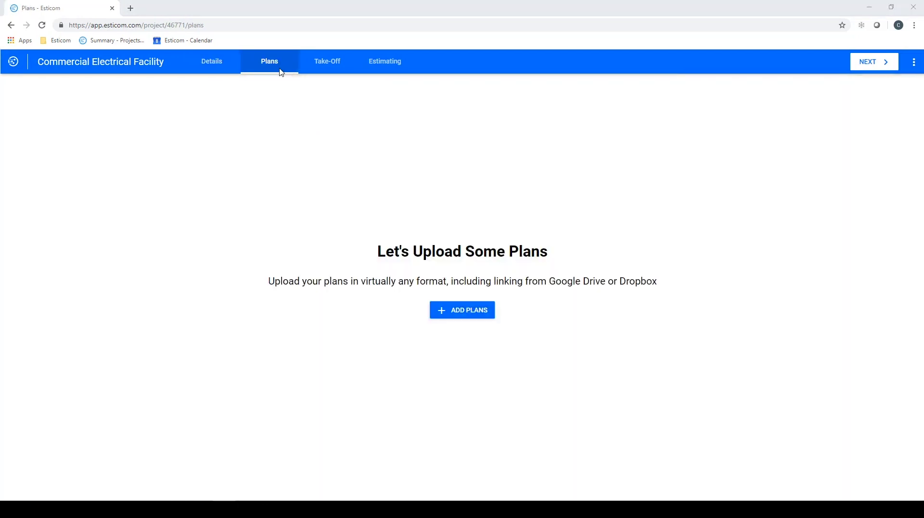
{"action": "left_click", "coordinate": [458, 315]}
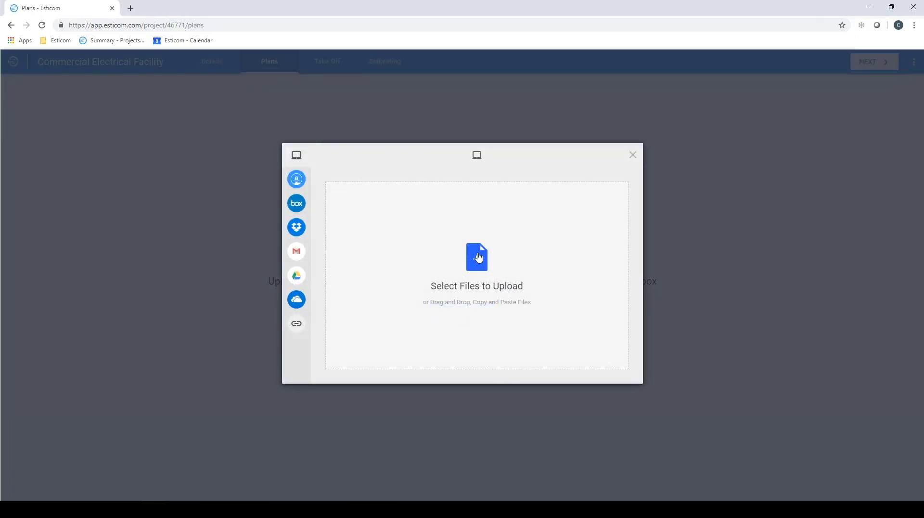
{"action": "left_click", "coordinate": [479, 259]}
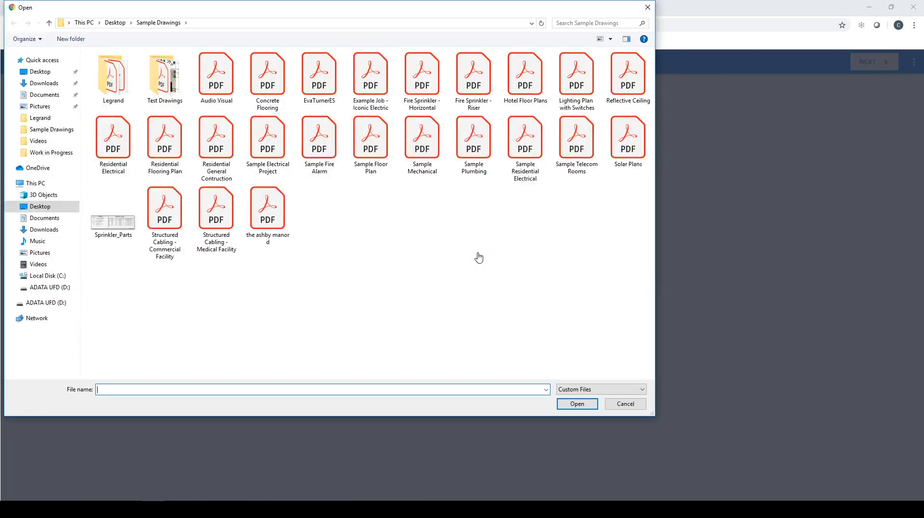
{"action": "double_click", "coordinate": [265, 149]}
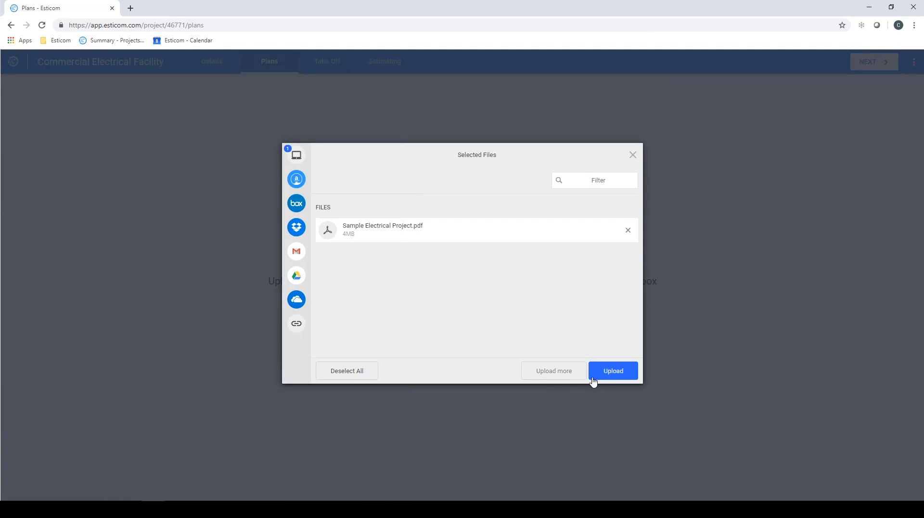
{"action": "left_click", "coordinate": [610, 373]}
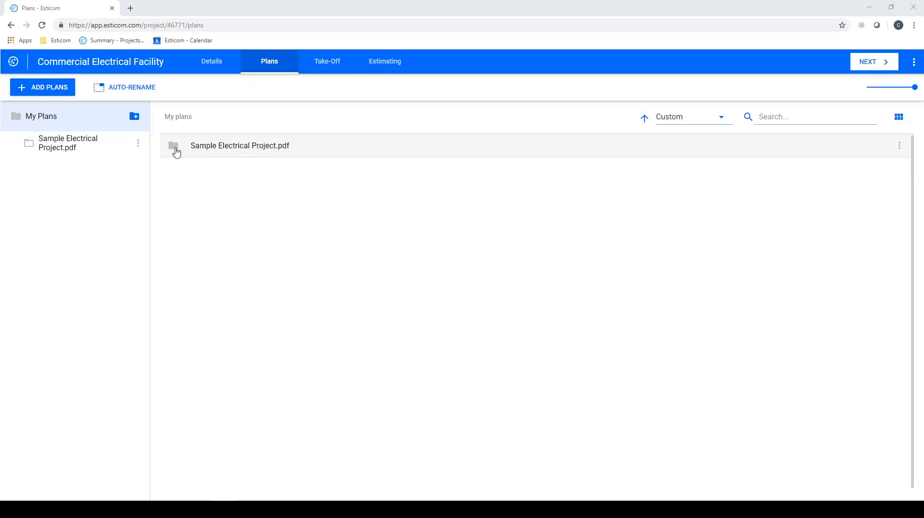
Rename the uploaded plan folder as Electrical
{"action": "double_click", "coordinate": [197, 145]}
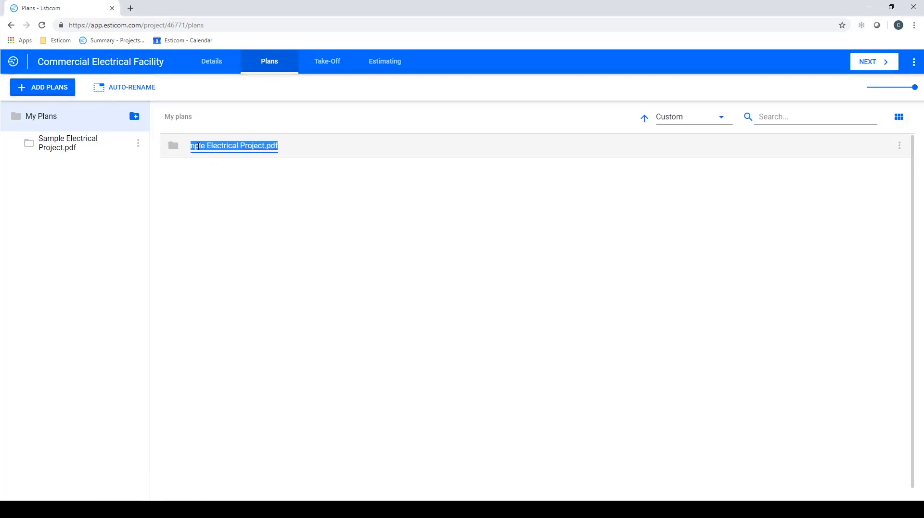
{"action": "type", "text": "Electrical"}
{"action": "left_click", "coordinate": [177, 151]}
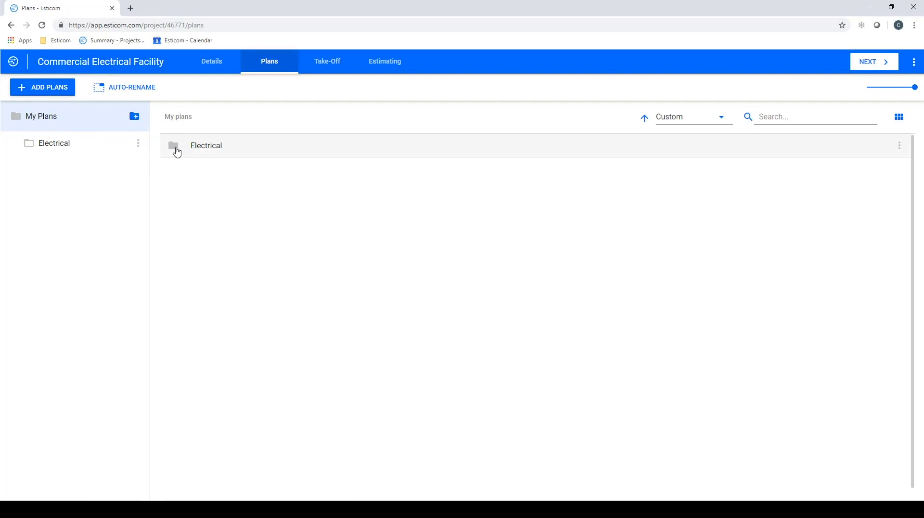
Auto-rename the plans in the Electrical folder from the sheet title area of the title block and accept the detected names
{"action": "double_click", "coordinate": [176, 151]}
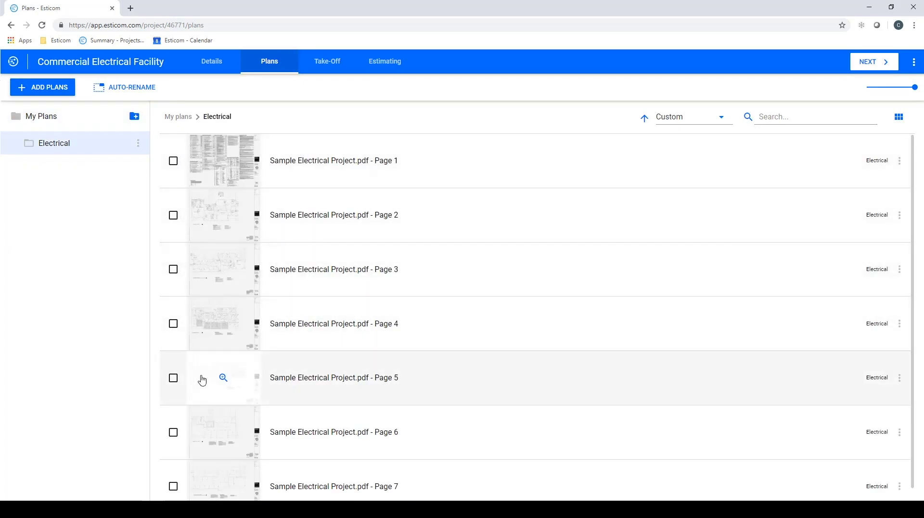
{"action": "scroll", "coordinate": [215, 479], "scroll_direction": "down", "scroll_amount": 1}
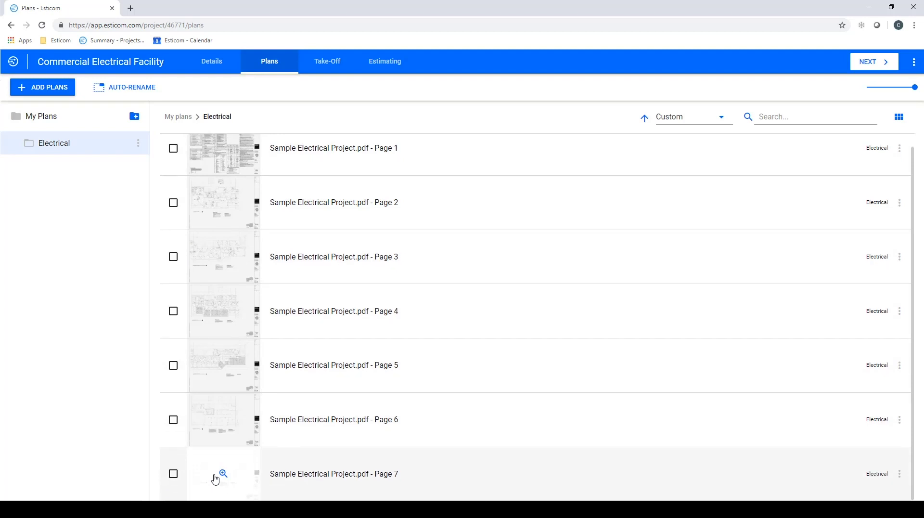
{"action": "left_click", "coordinate": [133, 88]}
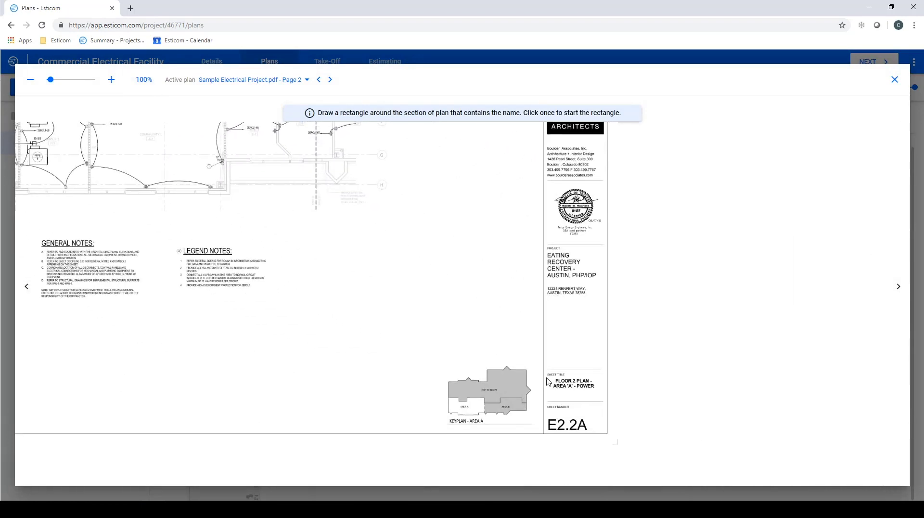
{"action": "left_click", "coordinate": [548, 382]}
{"action": "left_click", "coordinate": [603, 399]}
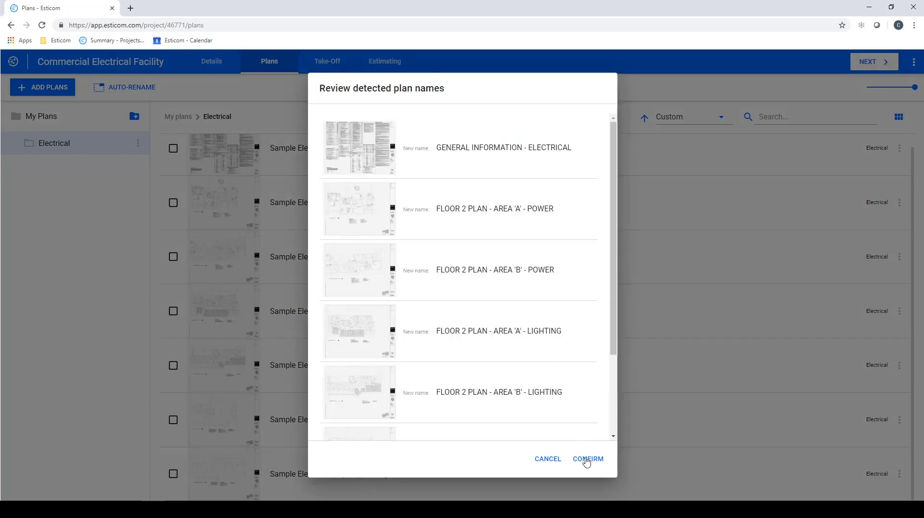
{"action": "left_click", "coordinate": [587, 459]}
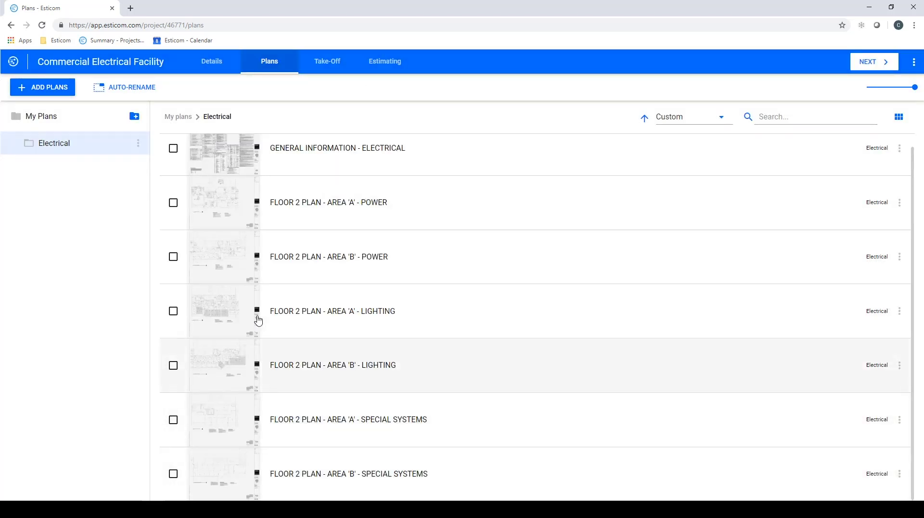
Delete the GENERAL INFORMATION - ELECTRICAL plan from the Electrical folder
{"action": "left_click", "coordinate": [174, 149]}
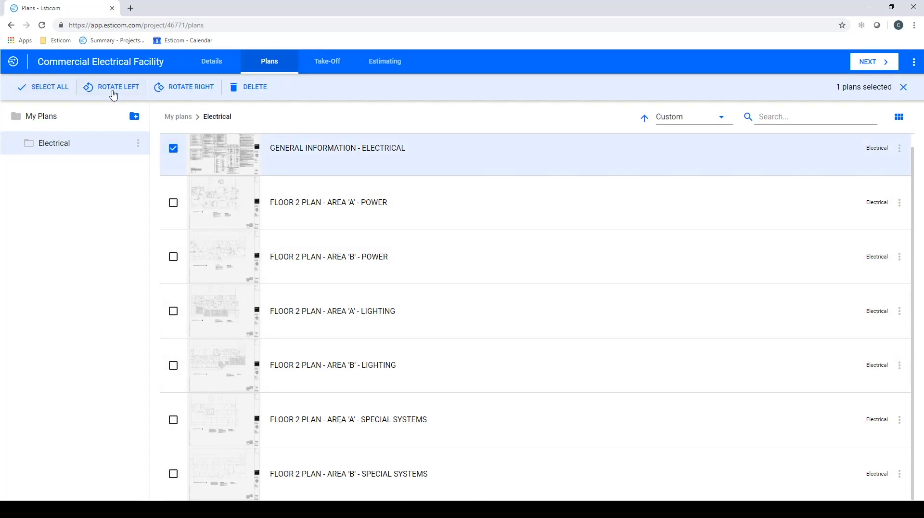
{"action": "left_click", "coordinate": [246, 92]}
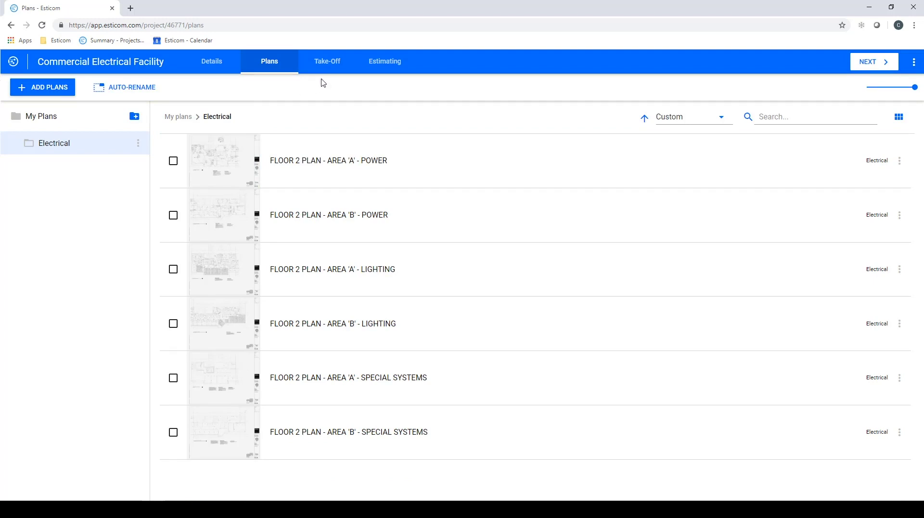
Go to the project's take-off and examine the Floor 2 Area 'B' lighting plan and the list of available plans
{"action": "left_click", "coordinate": [330, 67]}
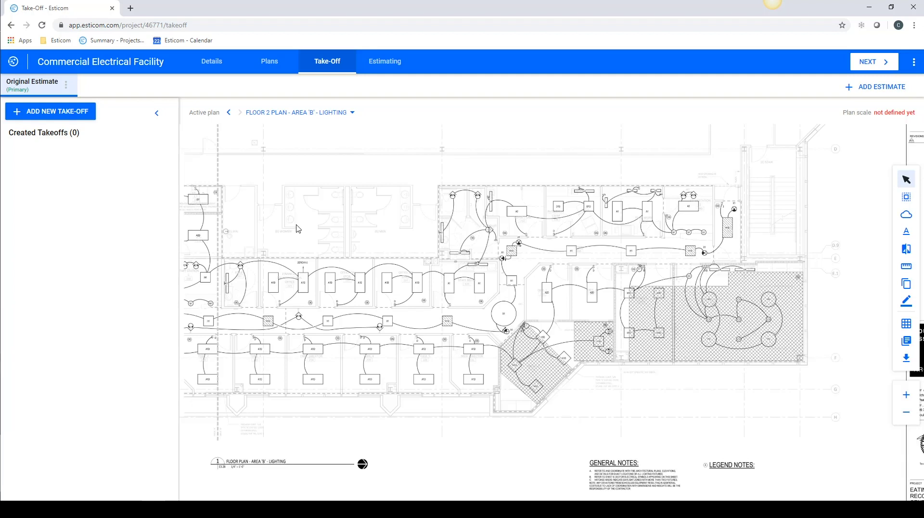
{"action": "scroll", "coordinate": [296, 228], "scroll_direction": "up", "scroll_amount": 5}
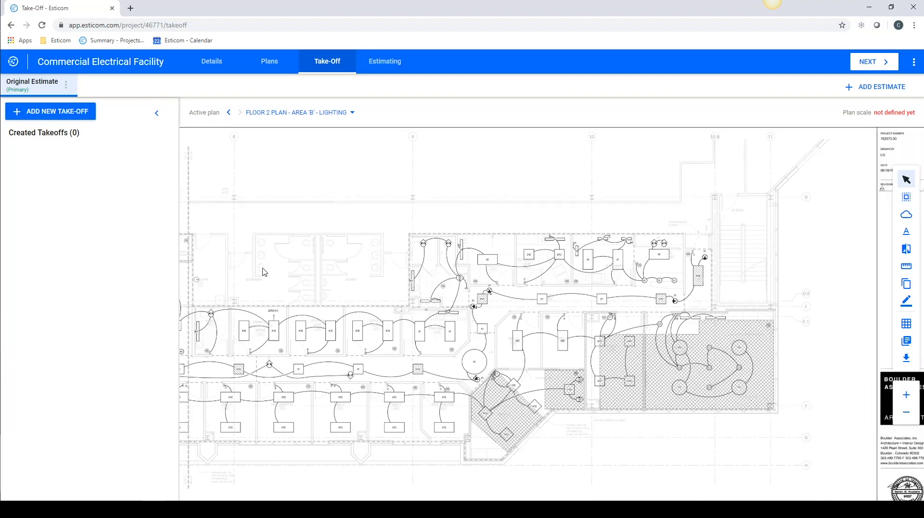
{"action": "left_click_drag", "start_coordinate": [267, 246], "coordinate": [270, 237]}
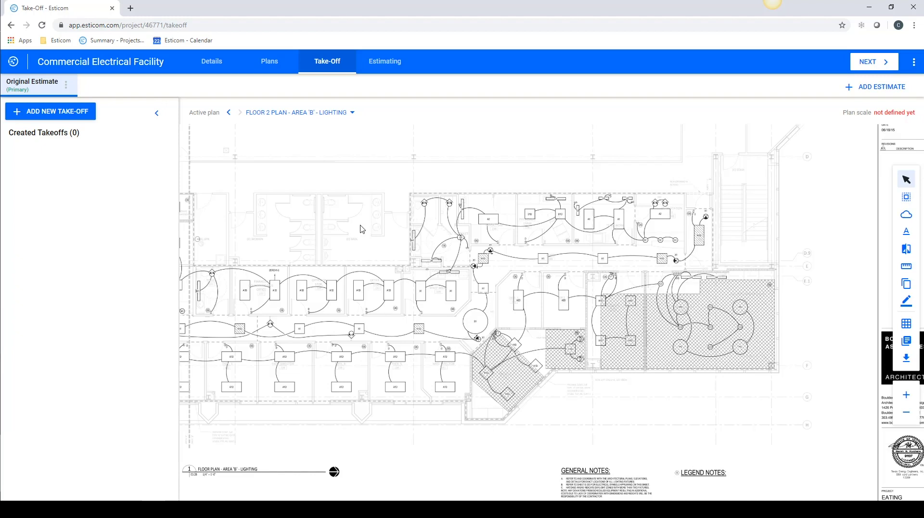
{"action": "mouse_move", "coordinate": [361, 230]}
{"action": "left_mouse_down"}
{"action": "mouse_move", "coordinate": [547, 222]}
{"action": "mouse_move", "coordinate": [183, 229]}
{"action": "mouse_move", "coordinate": [386, 235]}
{"action": "mouse_move", "coordinate": [370, 234]}
{"action": "left_mouse_up"}
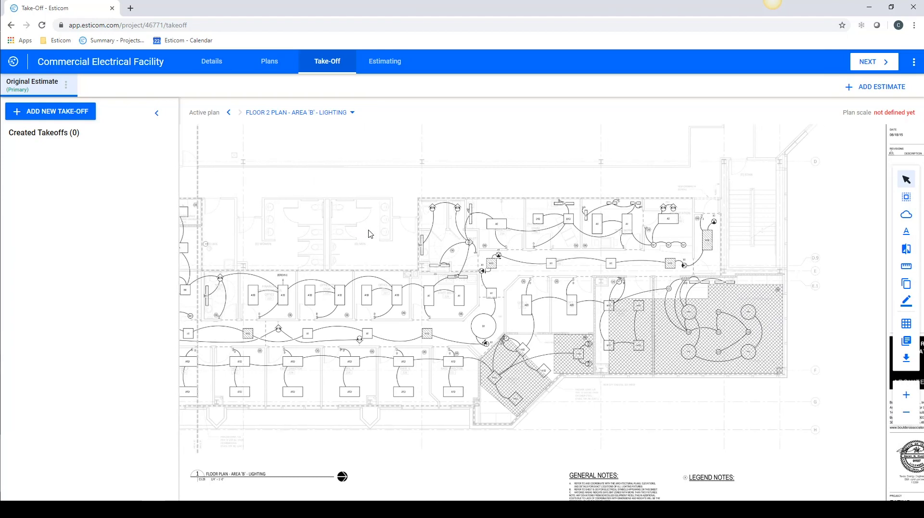
{"action": "scroll", "coordinate": [370, 234], "scroll_direction": "up", "scroll_amount": 1}
{"action": "scroll", "coordinate": [370, 235], "scroll_direction": "down", "scroll_amount": 1}
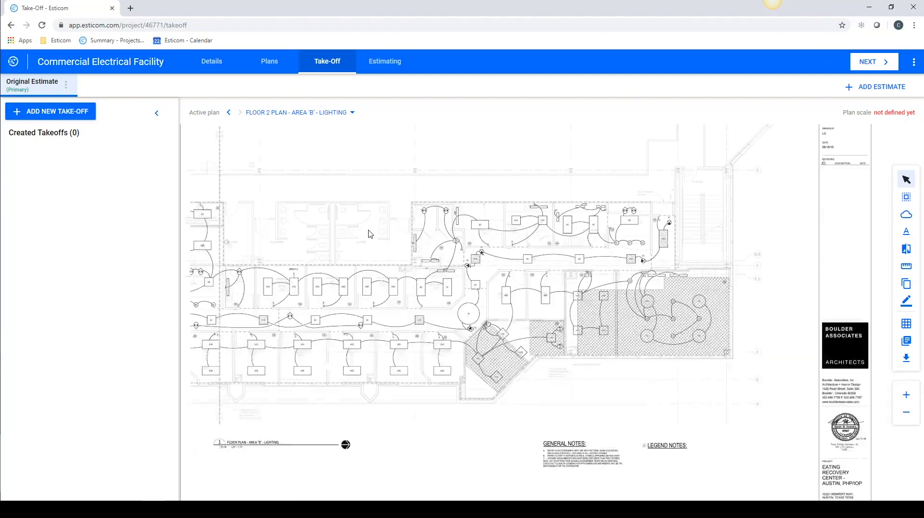
{"action": "left_click_drag", "start_coordinate": [356, 236], "coordinate": [327, 170]}
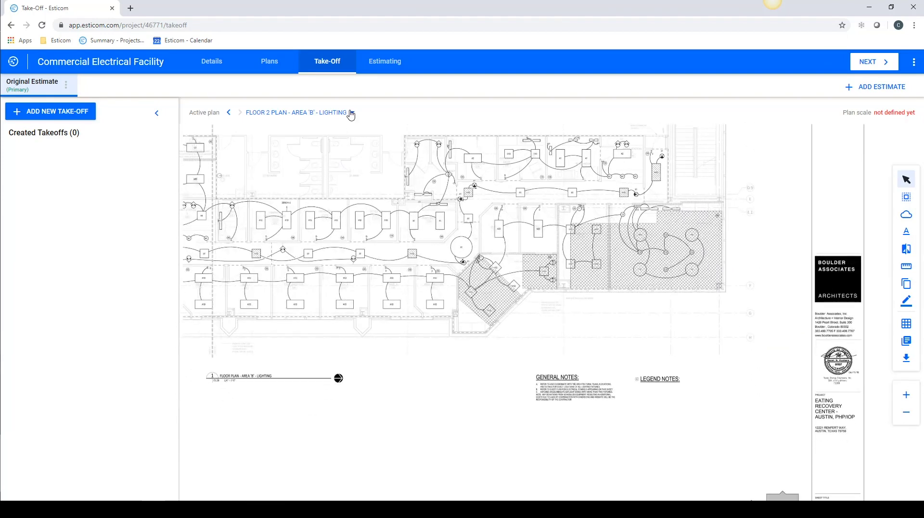
{"action": "left_click", "coordinate": [351, 113]}
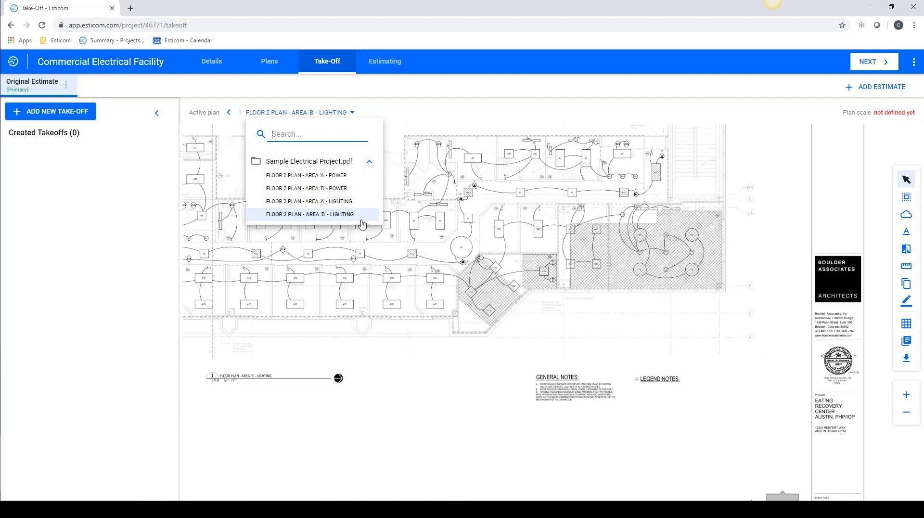
{"action": "left_click", "coordinate": [423, 182]}
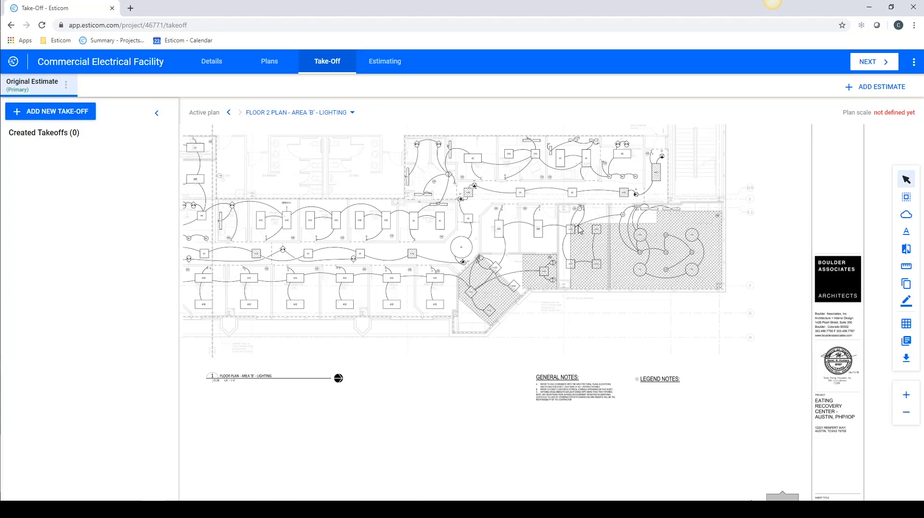
Set the plan scale to the common scale 1/4" = 1' and apply it to all plans
{"action": "left_click", "coordinate": [890, 116]}
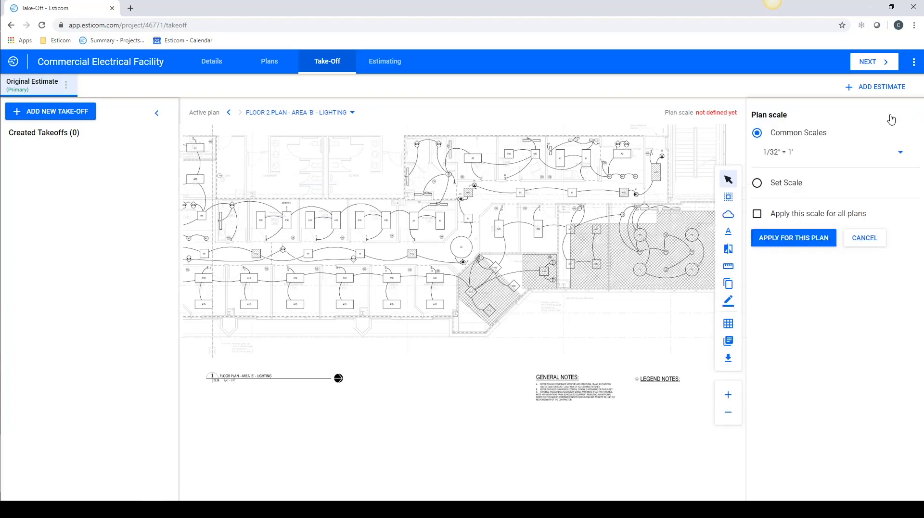
{"action": "left_click", "coordinate": [788, 153]}
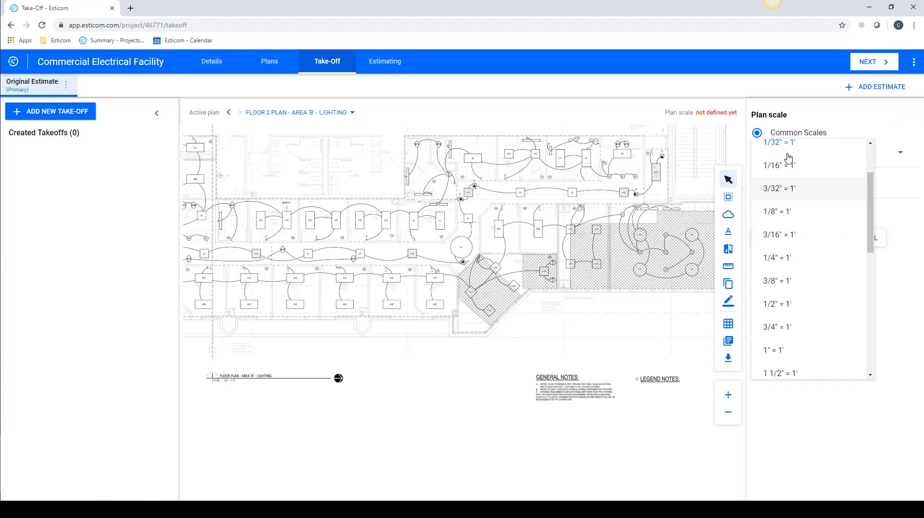
{"action": "left_click", "coordinate": [850, 122]}
{"action": "left_click", "coordinate": [768, 184]}
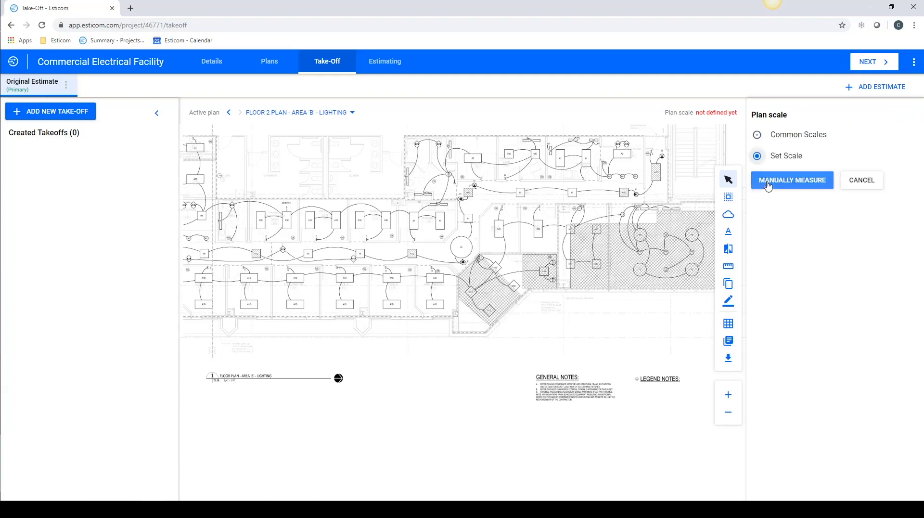
{"action": "left_click", "coordinate": [758, 135]}
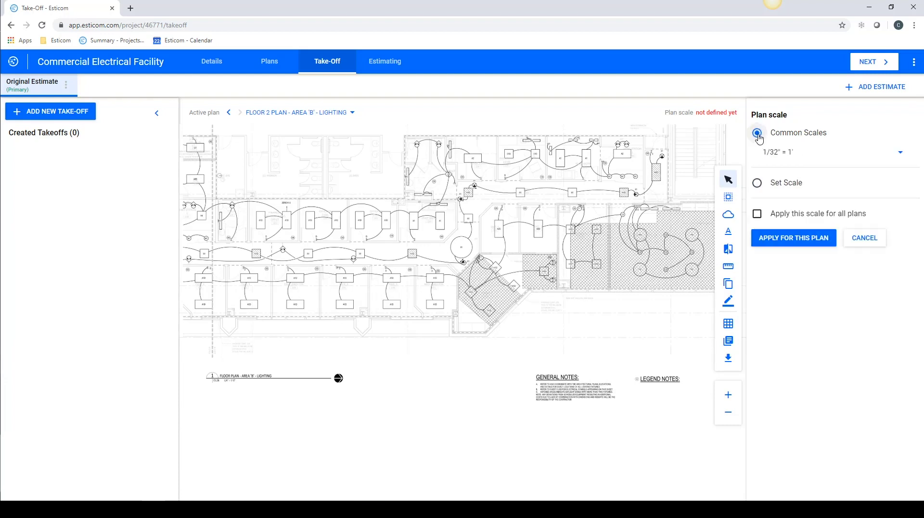
{"action": "left_click", "coordinate": [780, 157]}
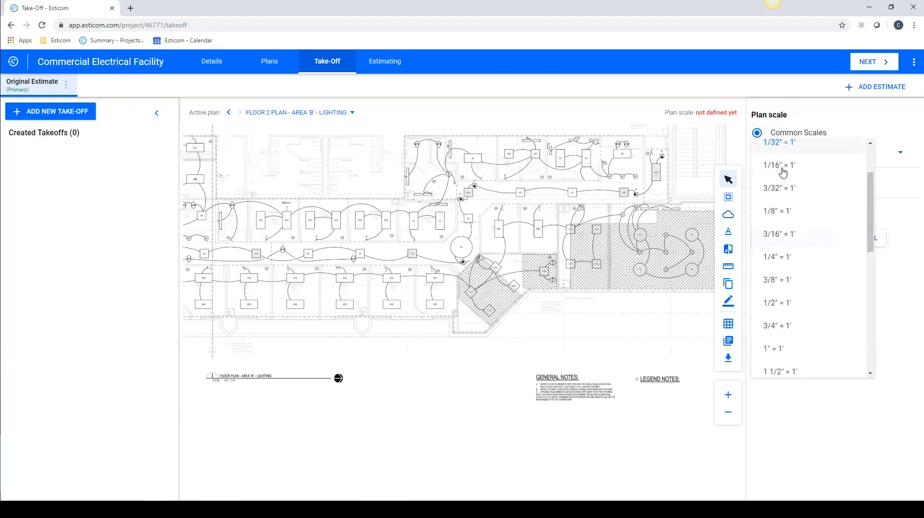
{"action": "left_click", "coordinate": [786, 259]}
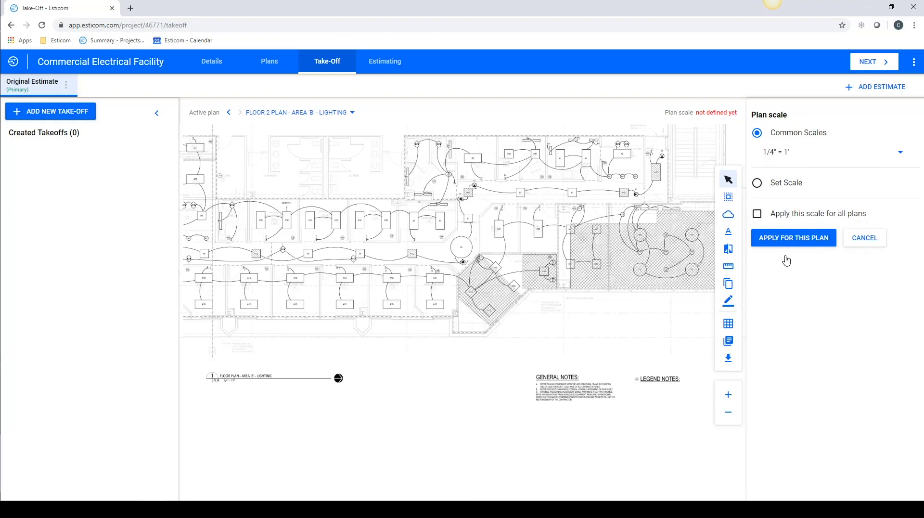
{"action": "left_click", "coordinate": [757, 214]}
{"action": "left_click", "coordinate": [784, 238]}
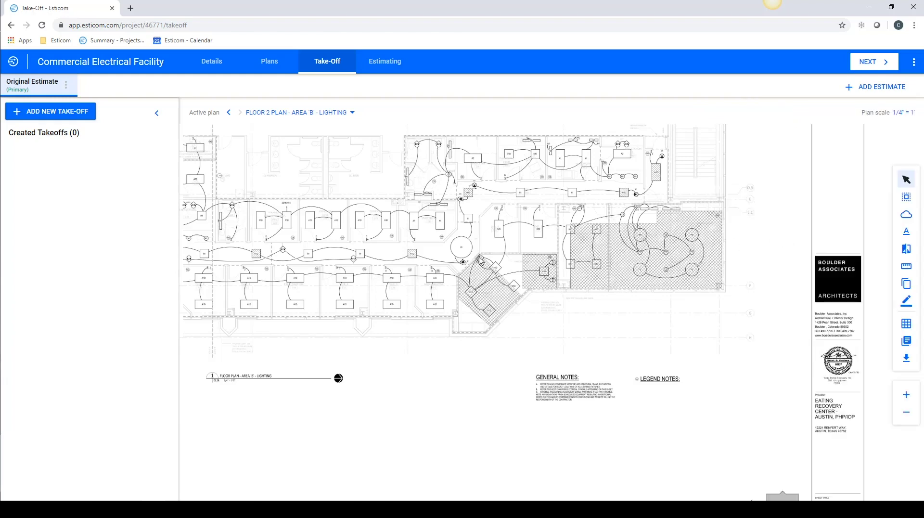
Start a new take-off, try the material names "2' x 4'" and "random item", and leave the name empty
{"action": "left_click", "coordinate": [81, 114]}
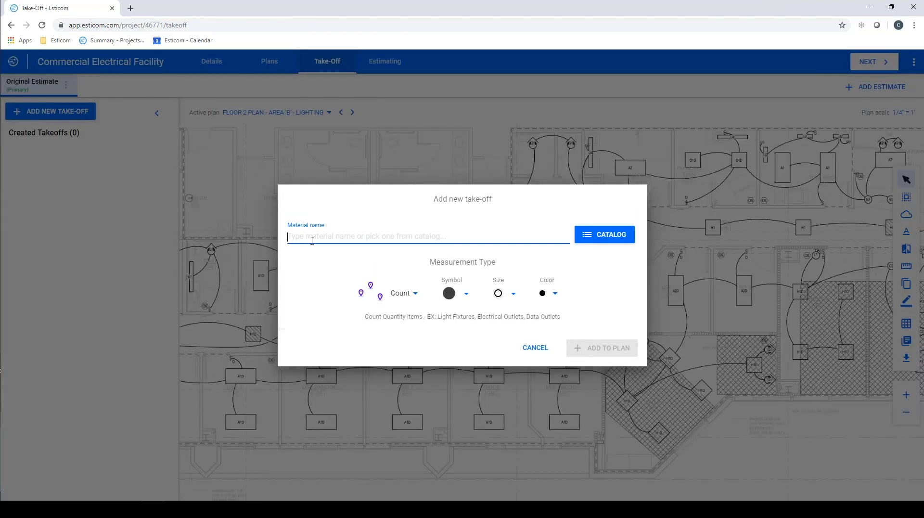
{"action": "type", "text": "2"}
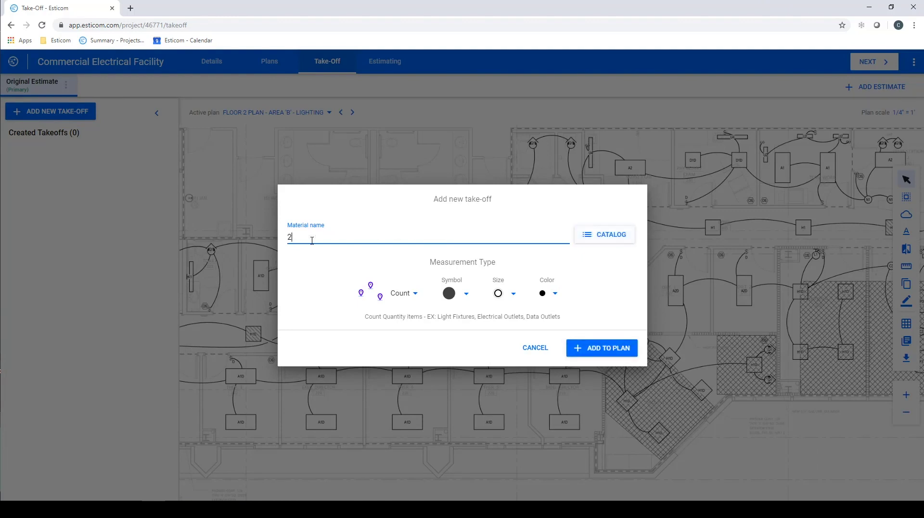
{"action": "type", "text": "' x 4"}
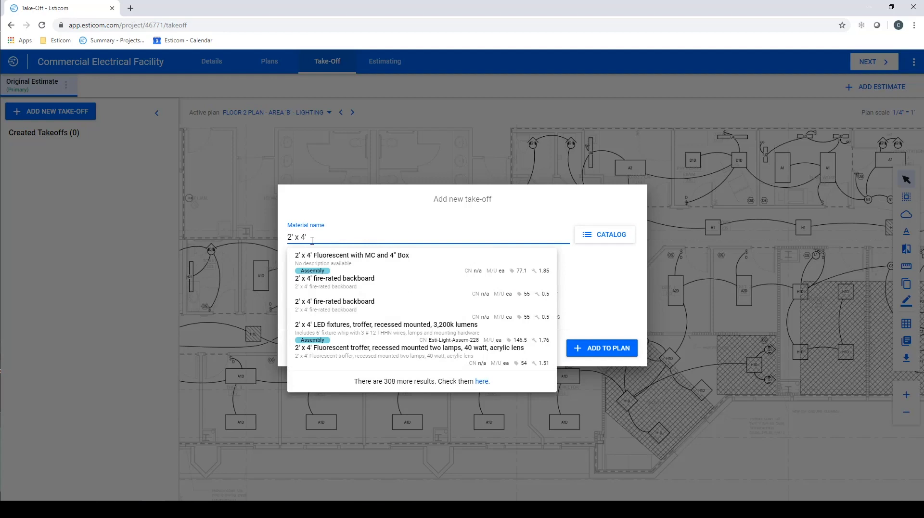
{"action": "key", "text": "BackSpace"}
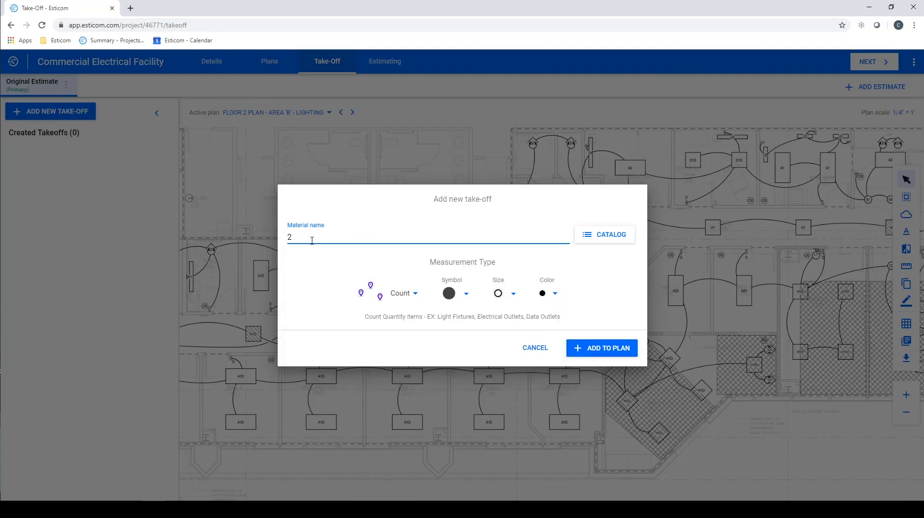
{"action": "key", "text": "BackSpace"}
{"action": "type", "text": "random item"}
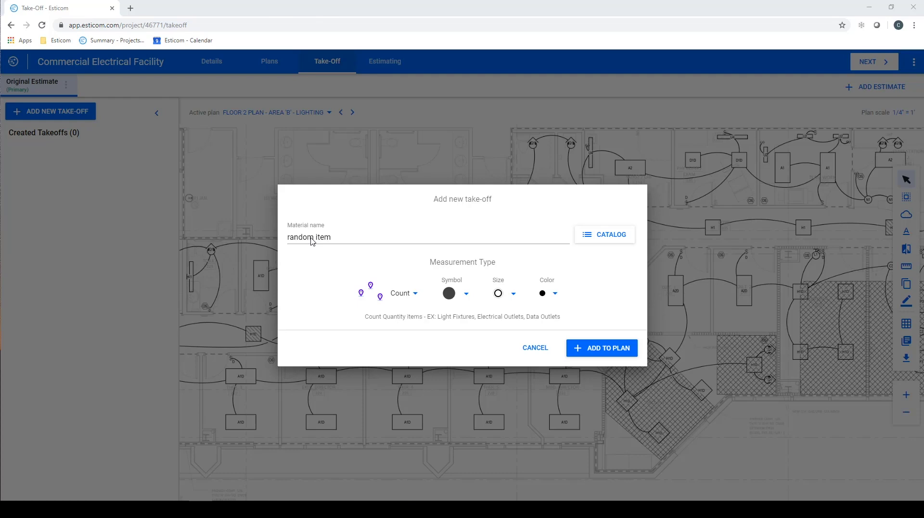
{"action": "left_click", "coordinate": [342, 239]}
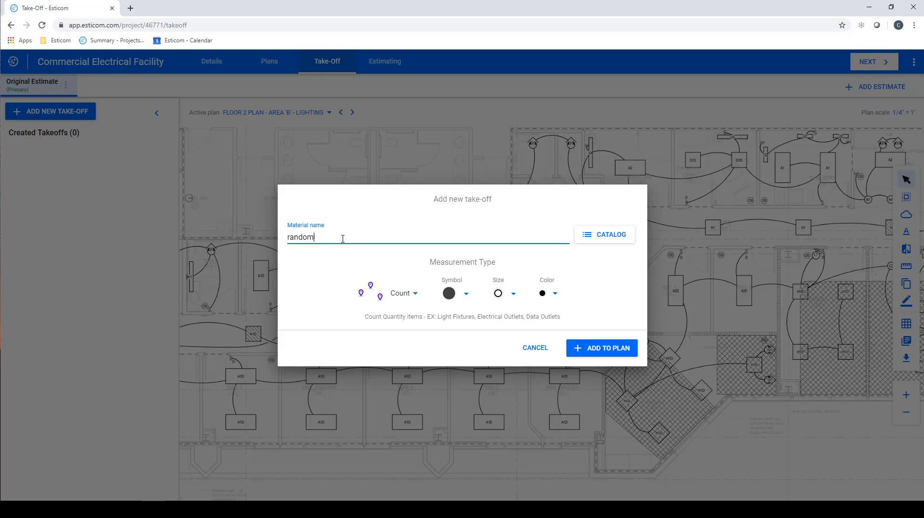
{"action": "key", "text": "BackSpace"}
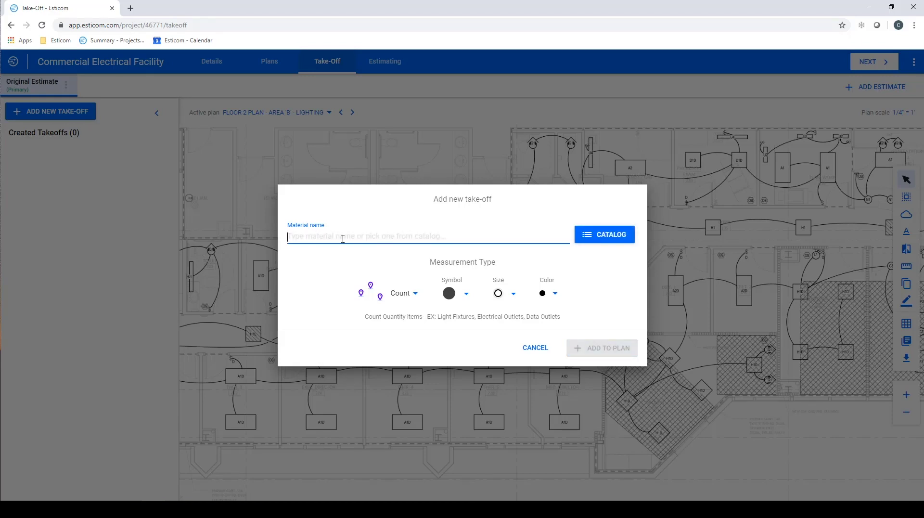
Pick the 2' x 4' LED troffer 3,200k lumens assembly and the 2' x 2' LED troffer 3,500k lumens assembly from the catalog
{"action": "left_click", "coordinate": [612, 237]}
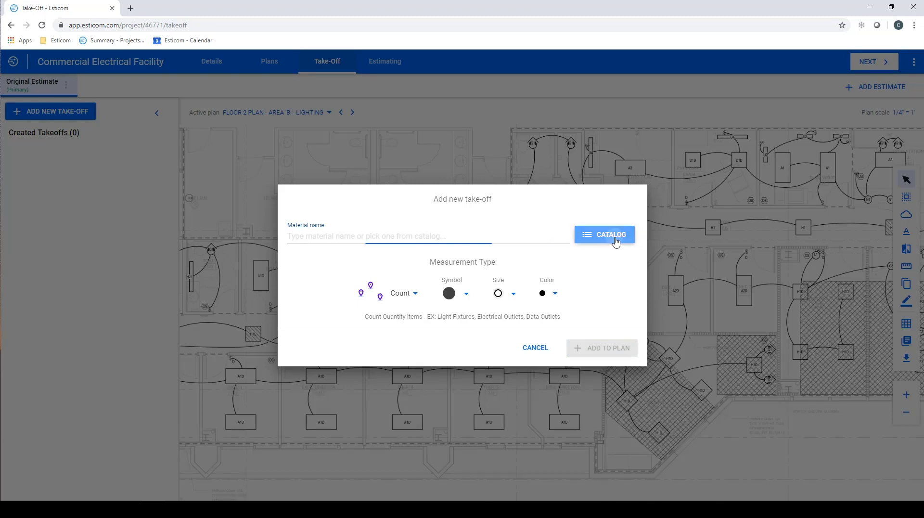
{"action": "type", "text": "2"}
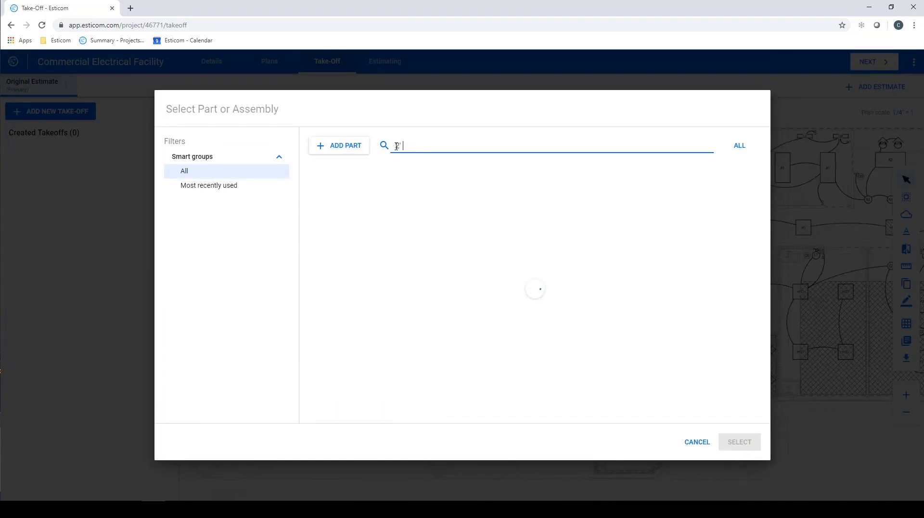
{"action": "type", "text": "4' led"}
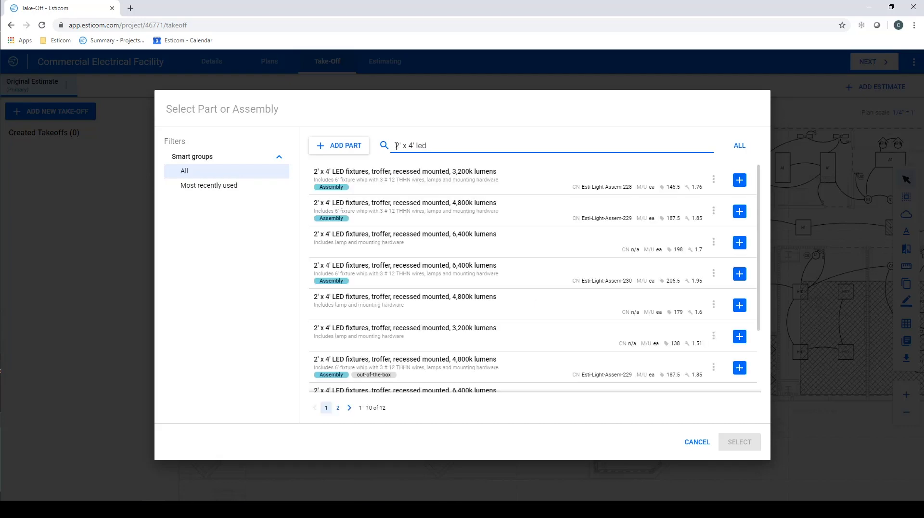
{"action": "left_click", "coordinate": [740, 181]}
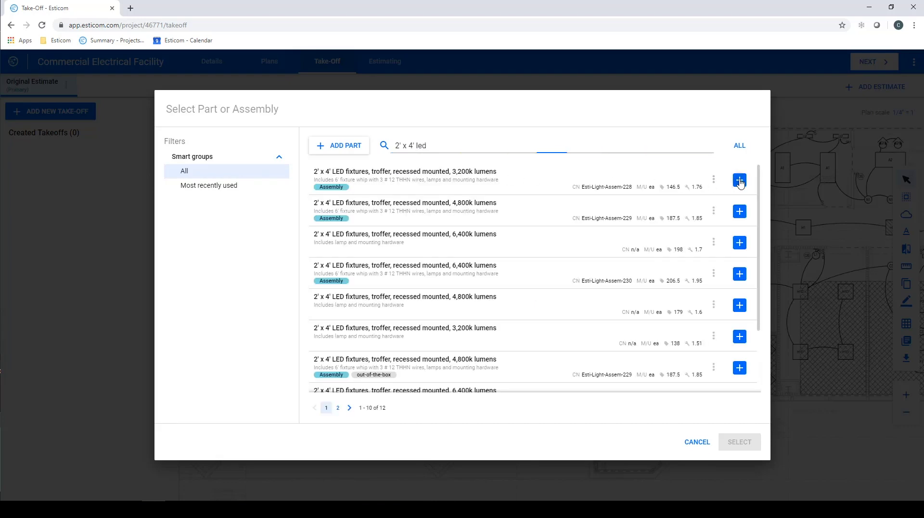
{"action": "left_click", "coordinate": [413, 145]}
{"action": "type", "text": "2"}
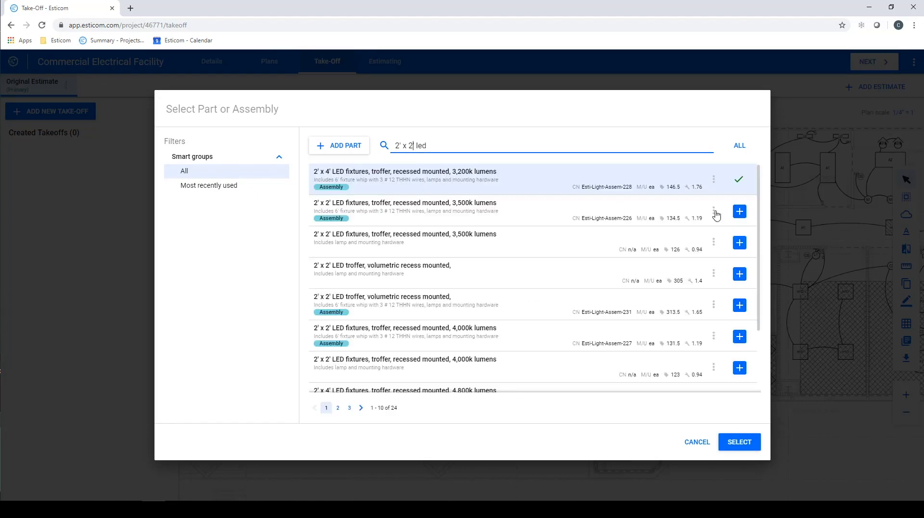
{"action": "left_click", "coordinate": [739, 211]}
Add the commercial-grade occupancy sensor and the Decora single pole 20 amp switch assembly with box and conduit stub-up to the selection
{"action": "left_click", "coordinate": [437, 145]}
{"action": "left_click_drag", "start_coordinate": [436, 145], "coordinate": [385, 146]}
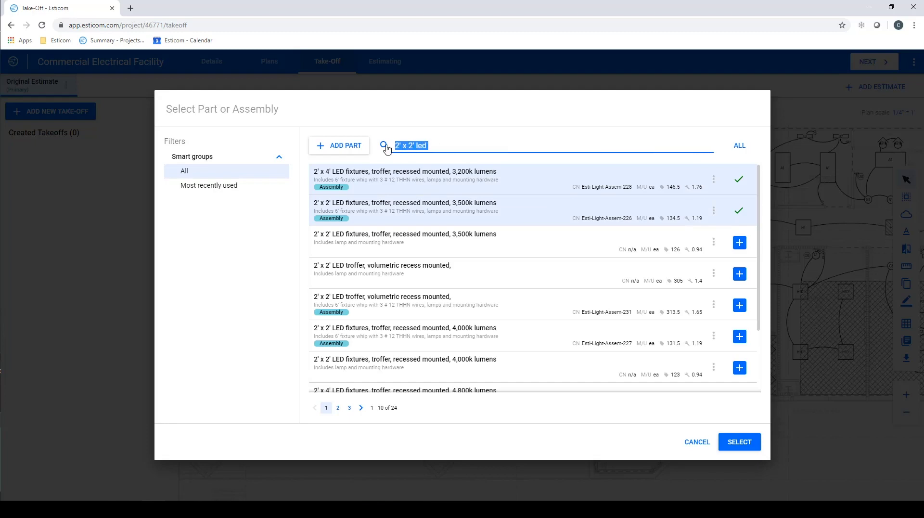
{"action": "type", "text": "occupancy"}
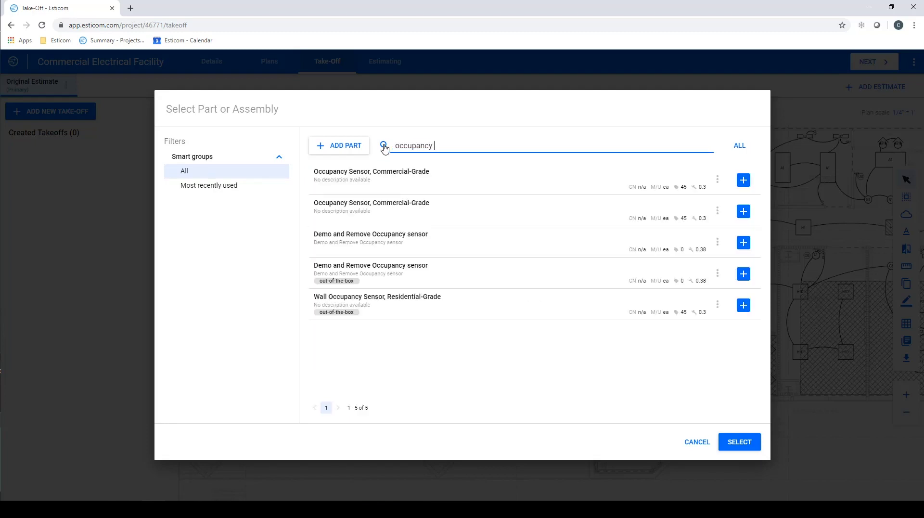
{"action": "left_click", "coordinate": [743, 179]}
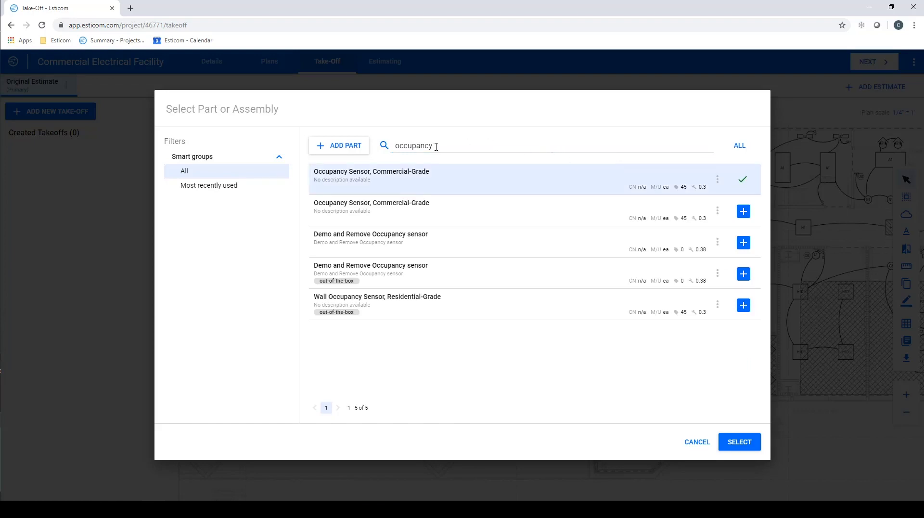
{"action": "left_click_drag", "start_coordinate": [436, 147], "coordinate": [385, 149]}
{"action": "type", "text": "single pole"}
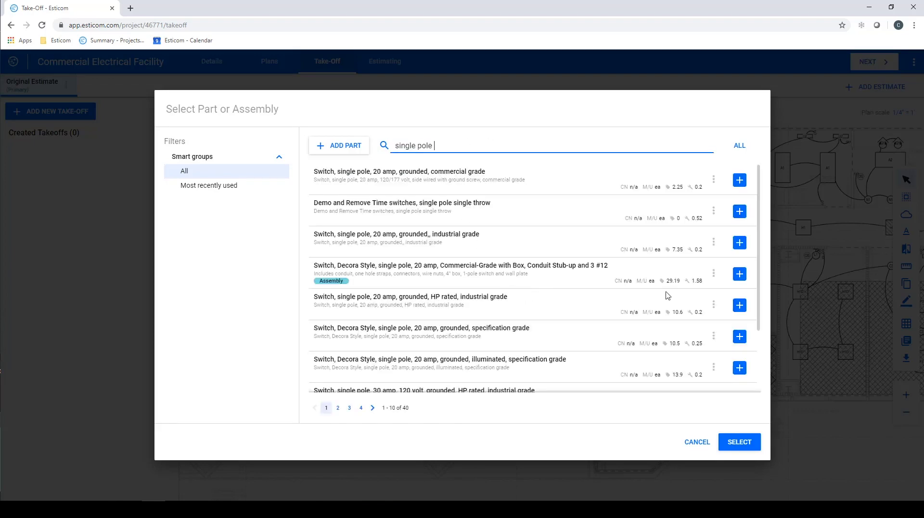
{"action": "left_click", "coordinate": [739, 274]}
Add the 3/4" EMT overhead branch conduit with 3 #12 THHN wires and the Standard J-Box, and accept the catalog selection
{"action": "left_click_drag", "start_coordinate": [445, 147], "coordinate": [382, 147]}
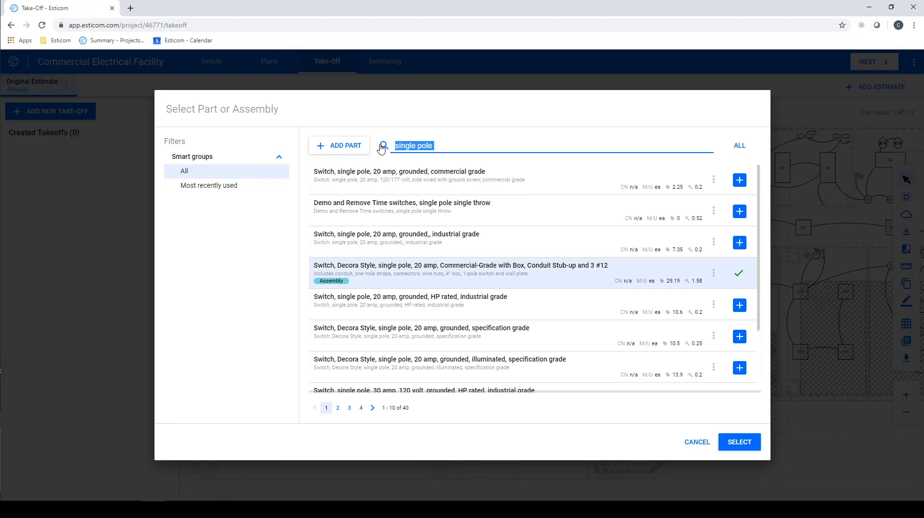
{"action": "type", "text": "3/4\" overhead"}
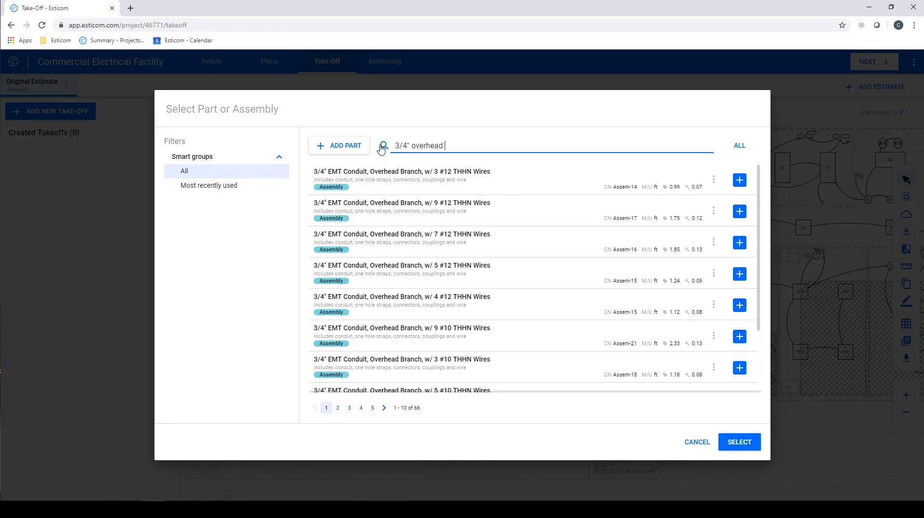
{"action": "left_click", "coordinate": [740, 181]}
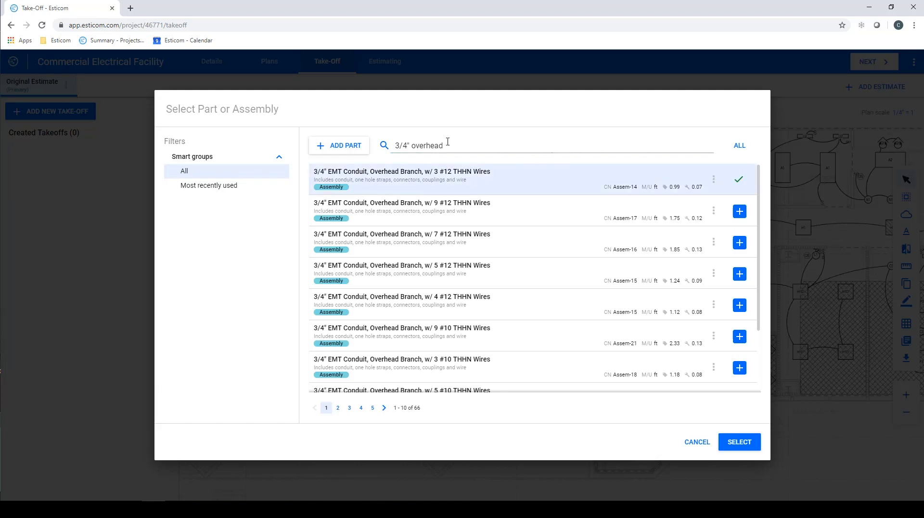
{"action": "left_click_drag", "start_coordinate": [446, 146], "coordinate": [385, 149]}
{"action": "type", "text": "j-box"}
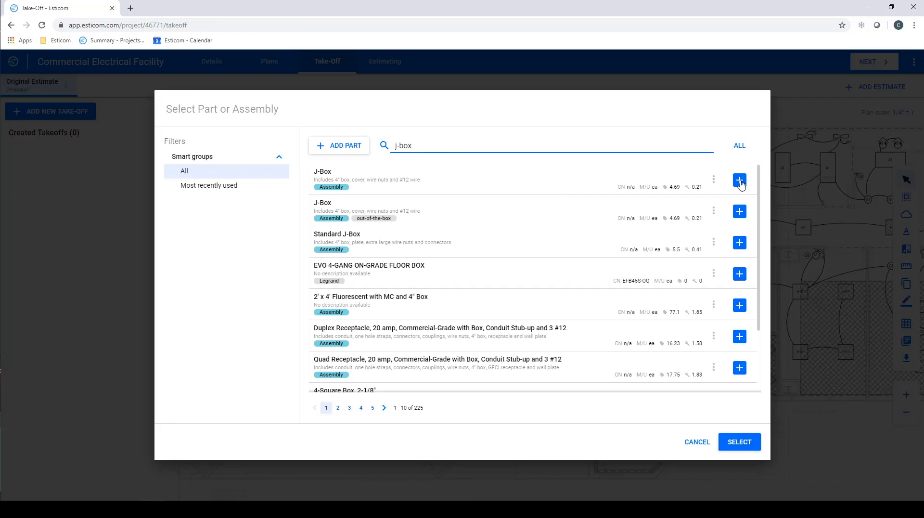
{"action": "left_click", "coordinate": [739, 243]}
{"action": "left_click", "coordinate": [739, 441]}
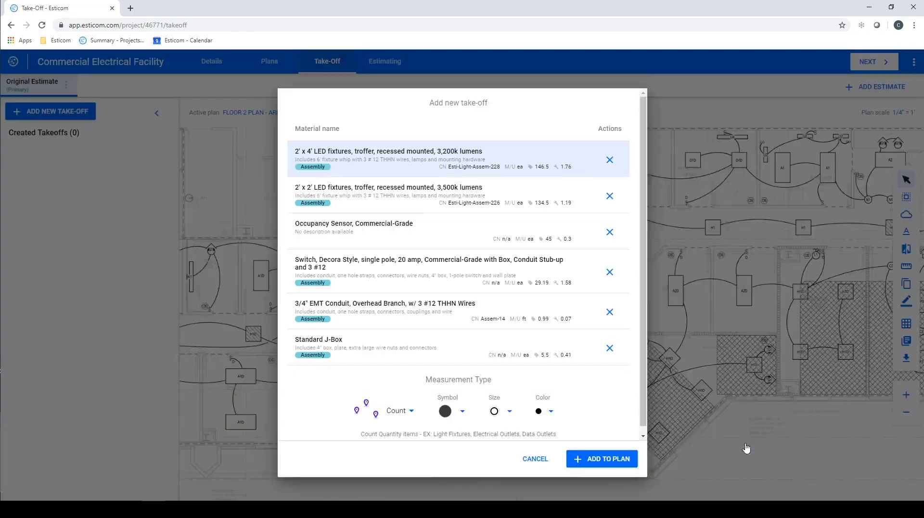
Set the take-off colors to pink for the 2' x 4' fixtures, purple for the 2' x 2' fixtures and blue for the occupancy sensor
{"action": "left_click", "coordinate": [549, 412]}
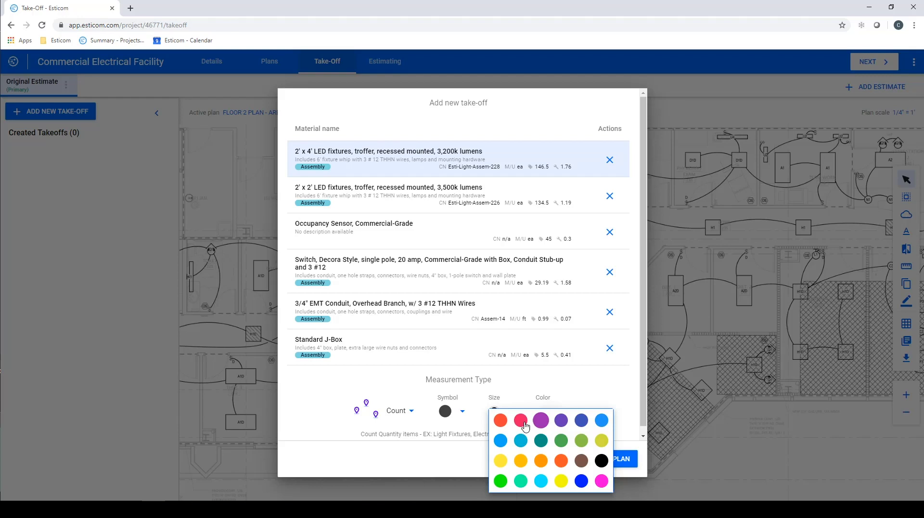
{"action": "left_click", "coordinate": [542, 403]}
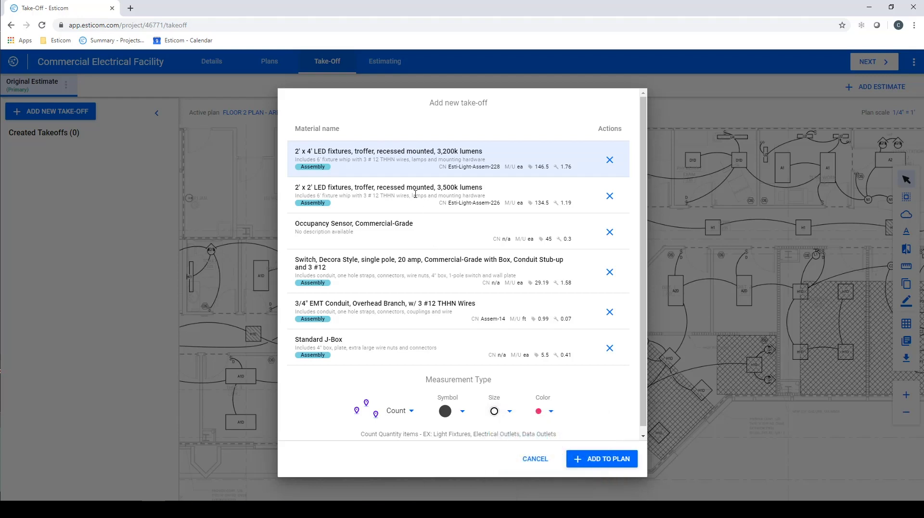
{"action": "left_click", "coordinate": [550, 412]}
{"action": "left_click", "coordinate": [438, 306]}
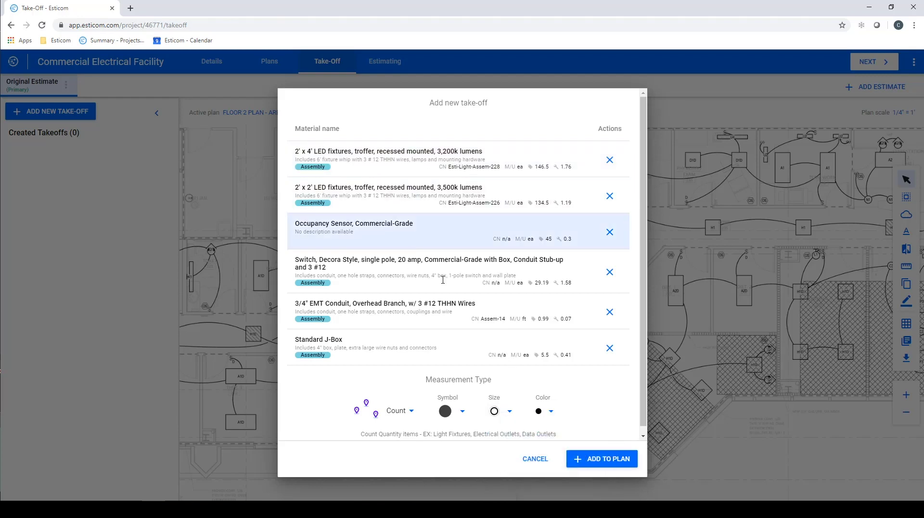
{"action": "left_click", "coordinate": [550, 413]}
{"action": "left_click", "coordinate": [601, 423]}
Make the switch yellow, the EMT conduit lime and the J-box a green square, and add the take-offs to the plan
{"action": "left_click", "coordinate": [440, 328]}
{"action": "left_click", "coordinate": [525, 411]}
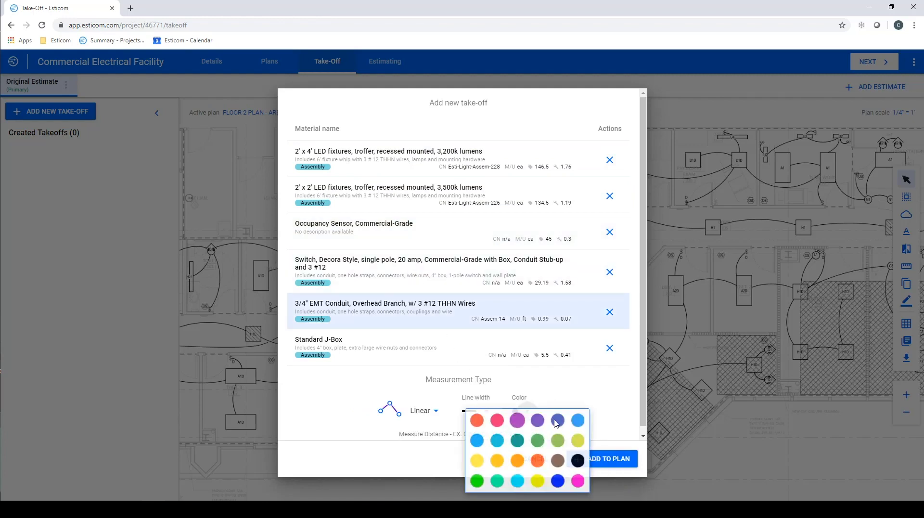
{"action": "left_click", "coordinate": [559, 442]}
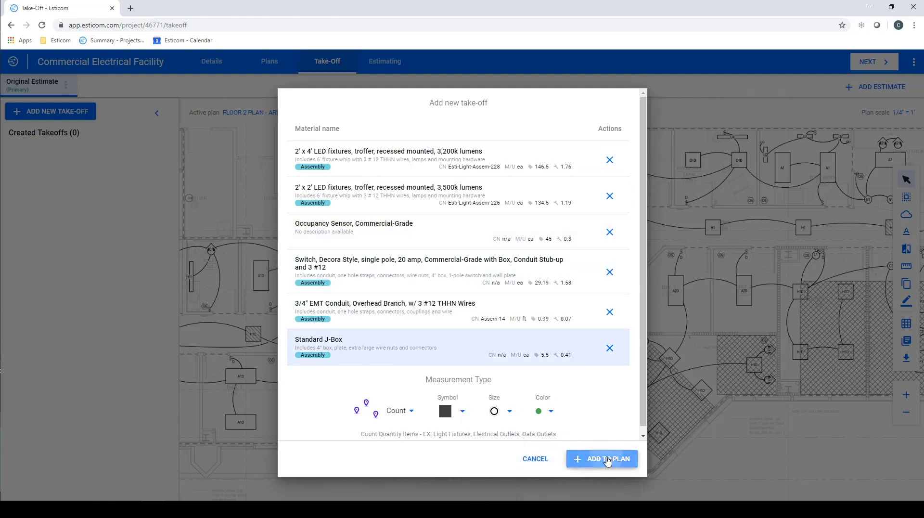
{"action": "left_click", "coordinate": [608, 460]}
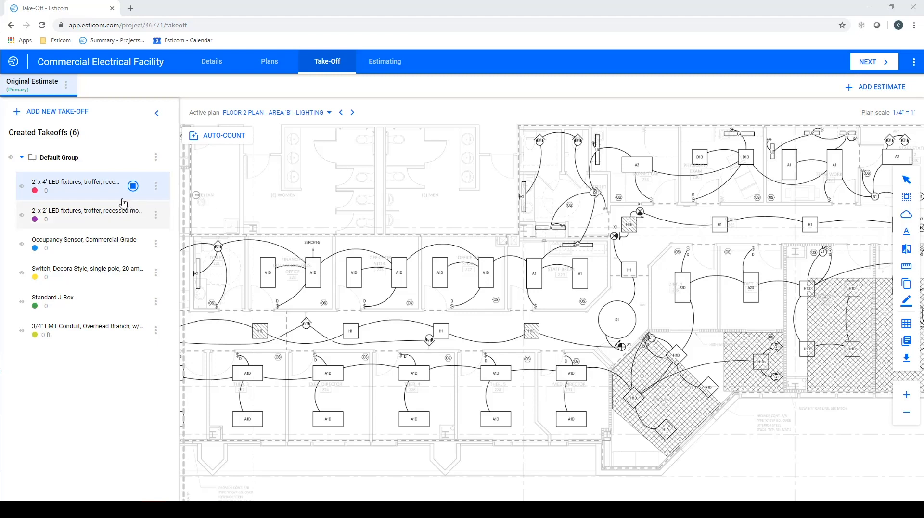
Stop and restart the 2' x 4' fixture take-off, and switch through the 2' x 2' fixture, occupancy sensor and switch take-offs
{"action": "left_click", "coordinate": [133, 186]}
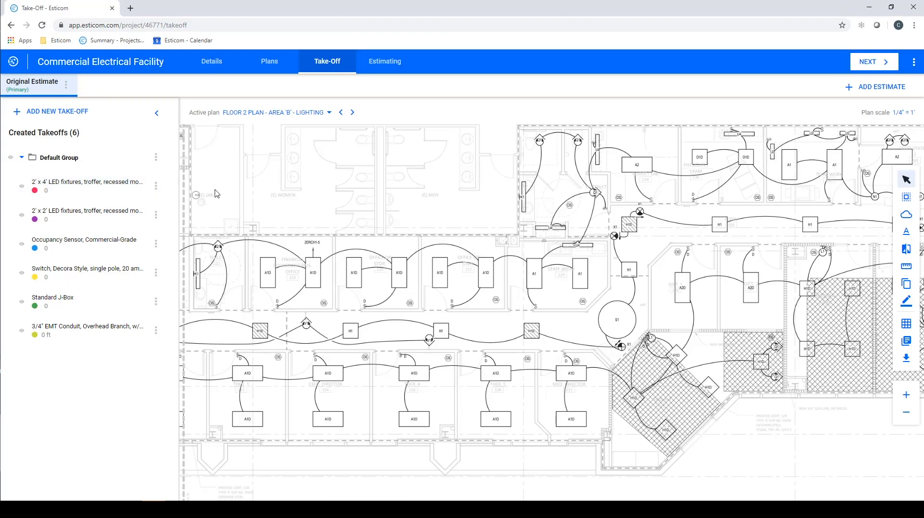
{"action": "left_click", "coordinate": [130, 189]}
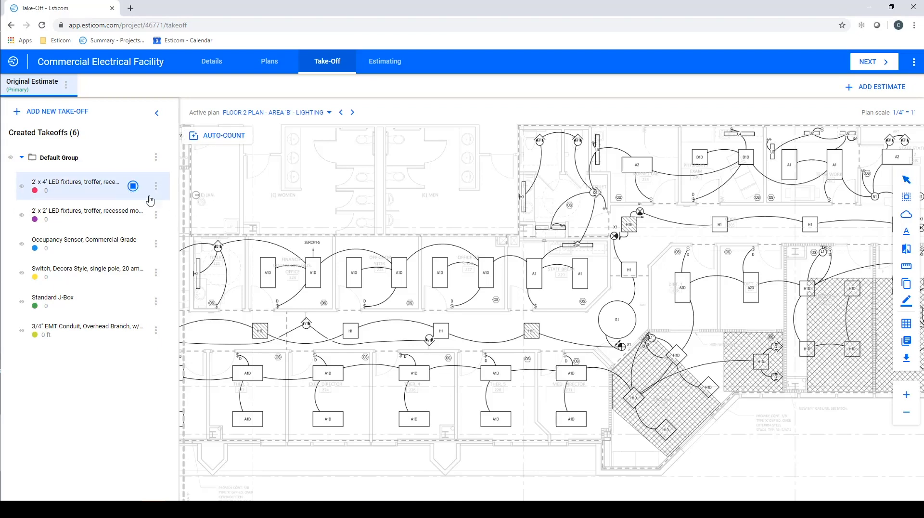
{"action": "left_click", "coordinate": [119, 219]}
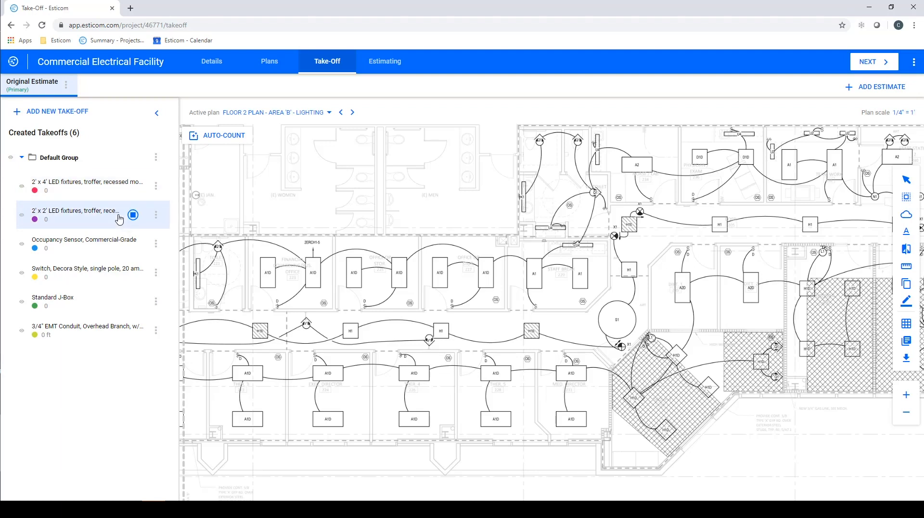
{"action": "left_click", "coordinate": [119, 246]}
{"action": "left_click", "coordinate": [120, 270]}
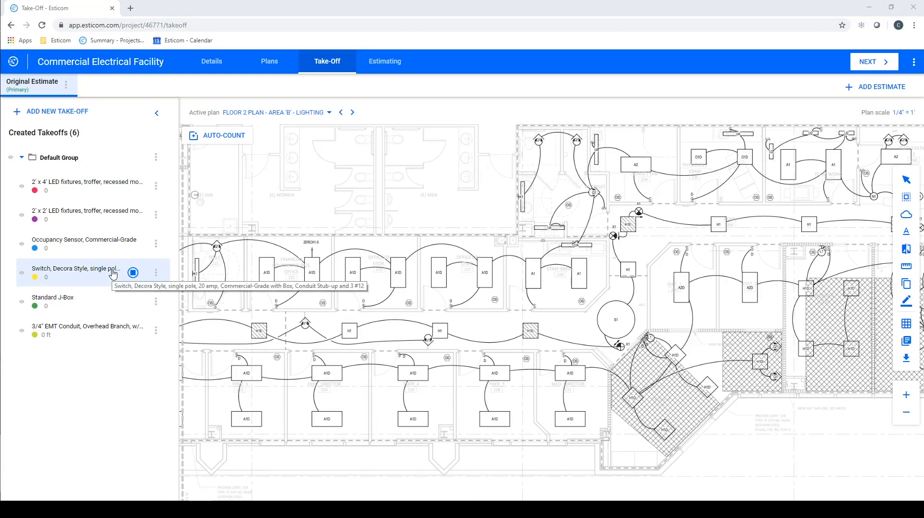
Use the 2' x 4' fixture take-off to mark the six A1D fixtures in the offices north of the corridor
{"action": "left_click", "coordinate": [118, 190]}
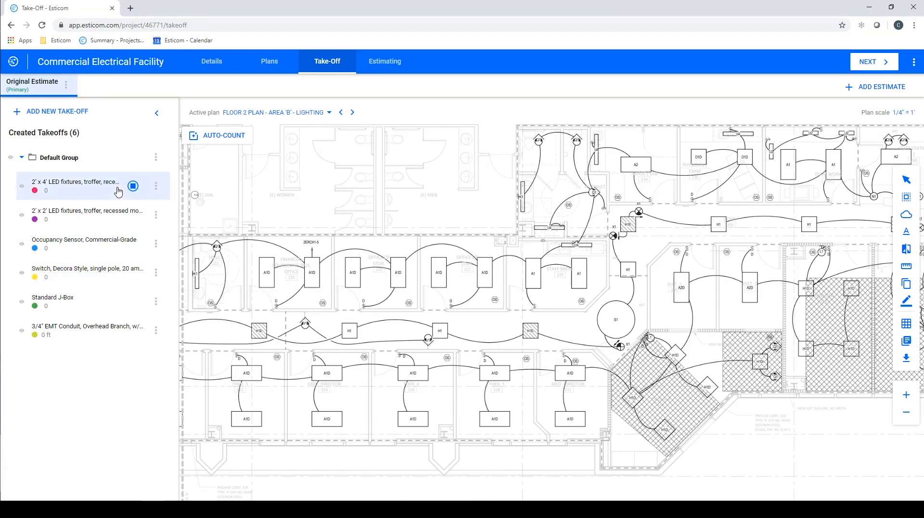
{"action": "left_click", "coordinate": [266, 272]}
{"action": "left_click", "coordinate": [310, 273]}
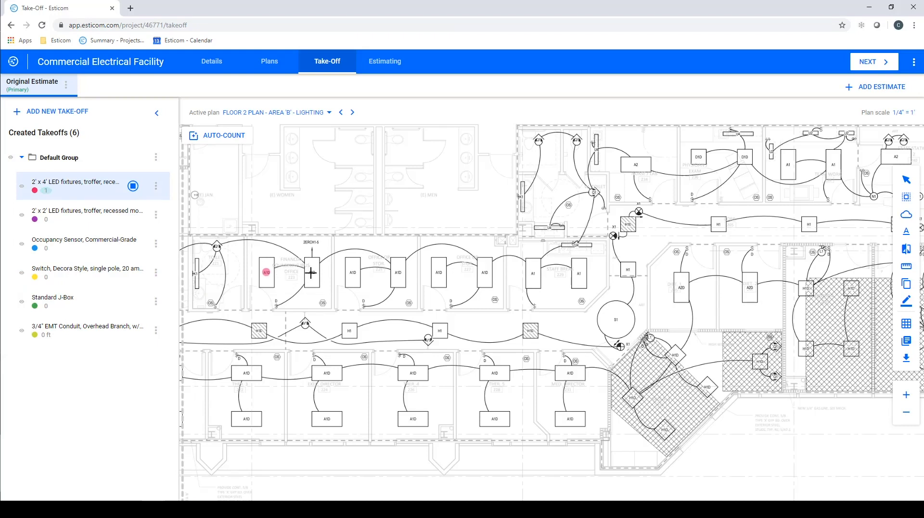
{"action": "left_click", "coordinate": [353, 272]}
{"action": "left_click", "coordinate": [398, 272]}
{"action": "left_click", "coordinate": [439, 272]}
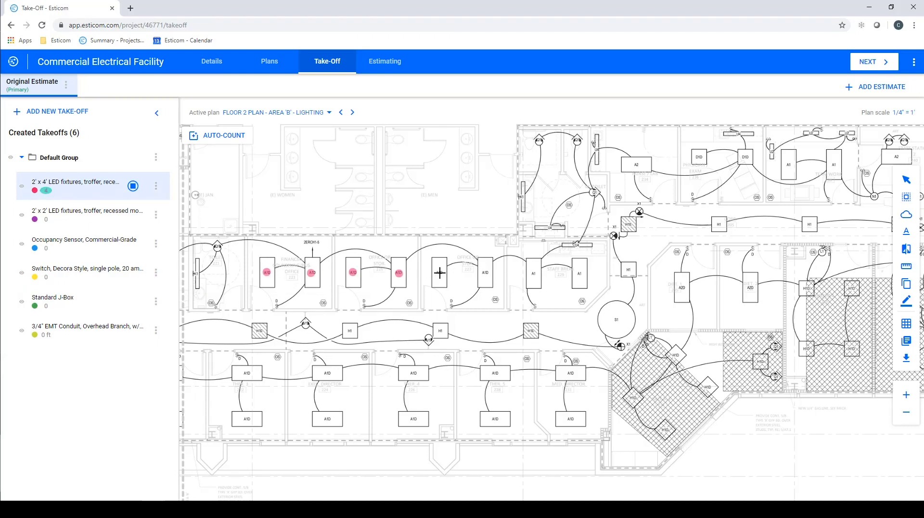
{"action": "left_click", "coordinate": [482, 271]}
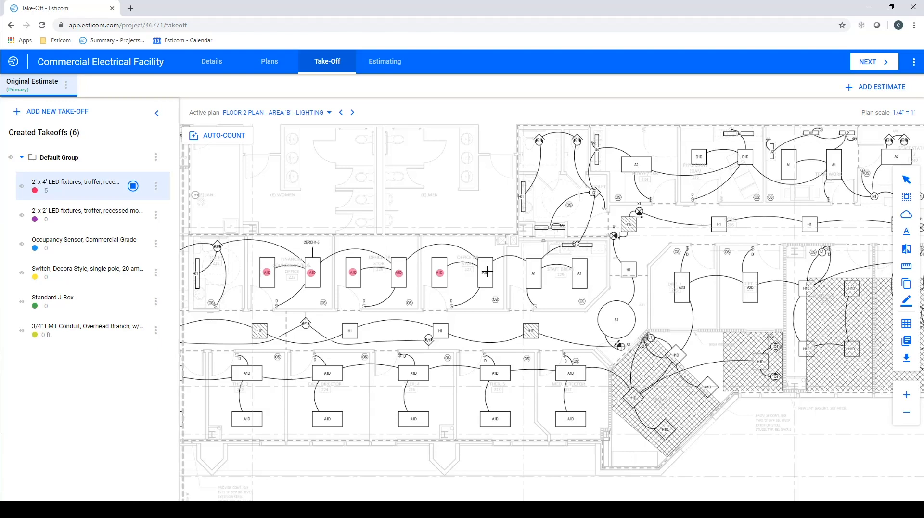
Mark the two A1D fixtures in each of the first three offices south of the corridor as 2' x 4' fixtures
{"action": "left_click", "coordinate": [247, 373]}
{"action": "left_click", "coordinate": [247, 419]}
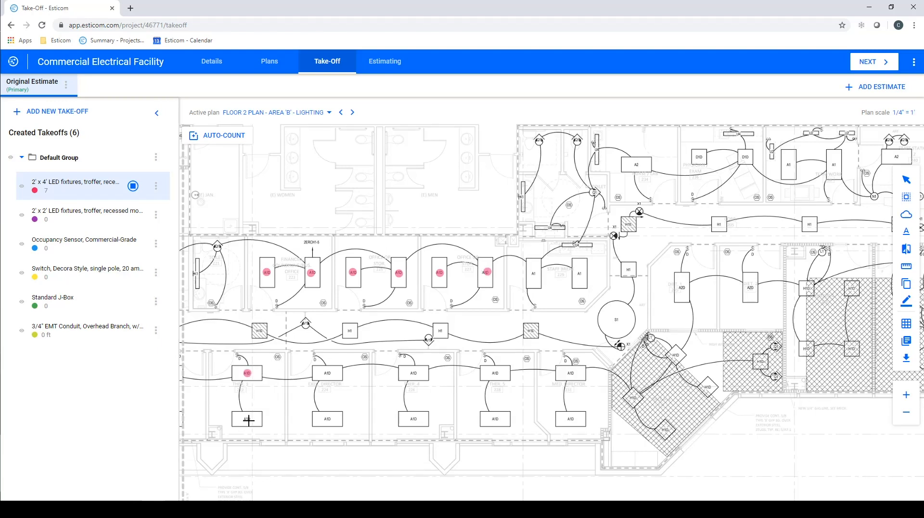
{"action": "left_click", "coordinate": [325, 372]}
{"action": "left_click", "coordinate": [328, 419]}
{"action": "left_click", "coordinate": [415, 374]}
{"action": "left_click", "coordinate": [413, 419]}
Select all the manually placed 2' x 4' fixture markers with an area selection and delete them
{"action": "key", "text": "Escape"}
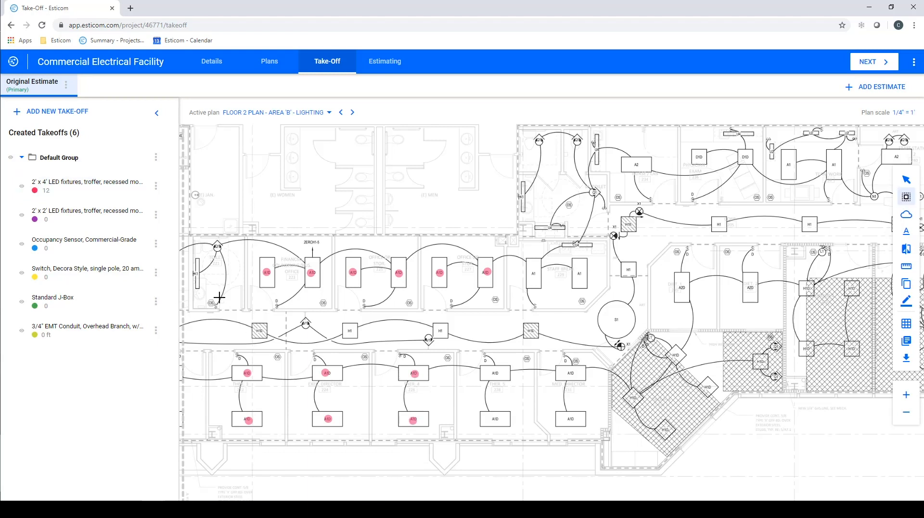
{"action": "left_click_drag", "start_coordinate": [206, 241], "coordinate": [632, 440]}
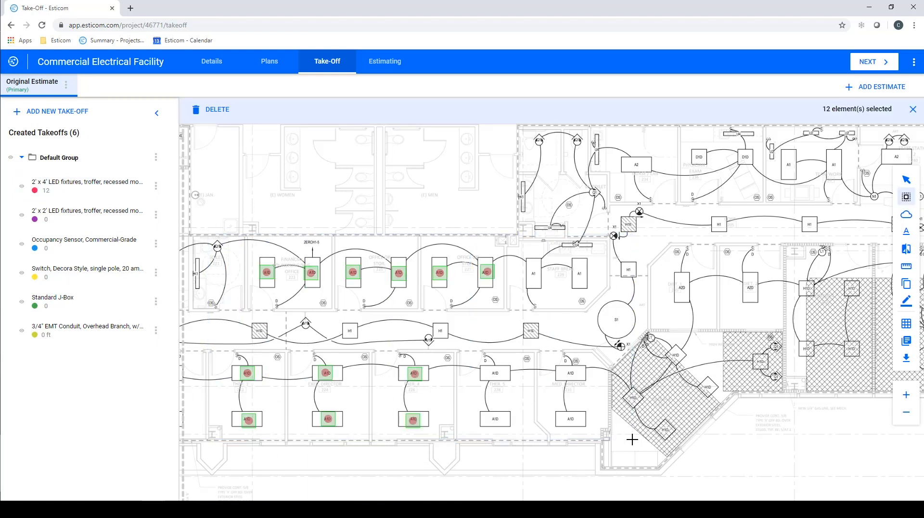
{"action": "key", "text": "Delete"}
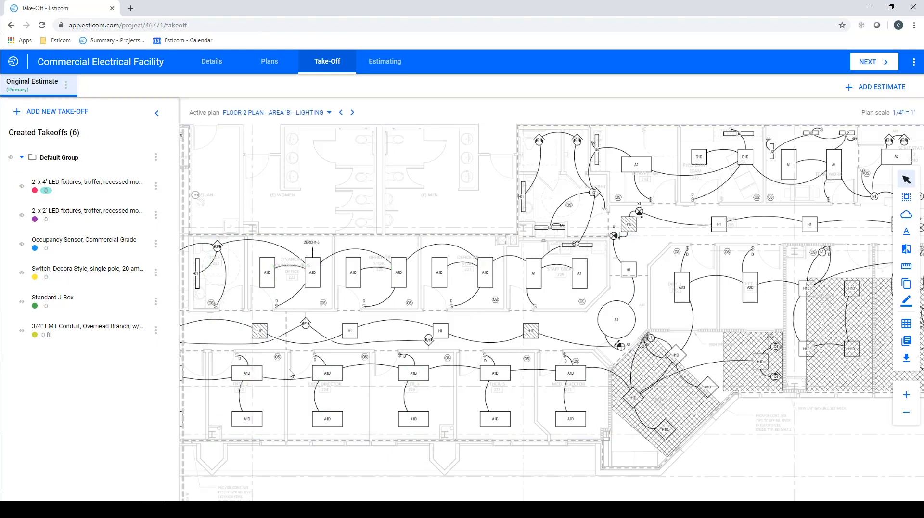
Run an auto-count for the 2' x 4' fixture take-off using an A1D fixture symbol, on the active plan only
{"action": "left_click", "coordinate": [93, 187]}
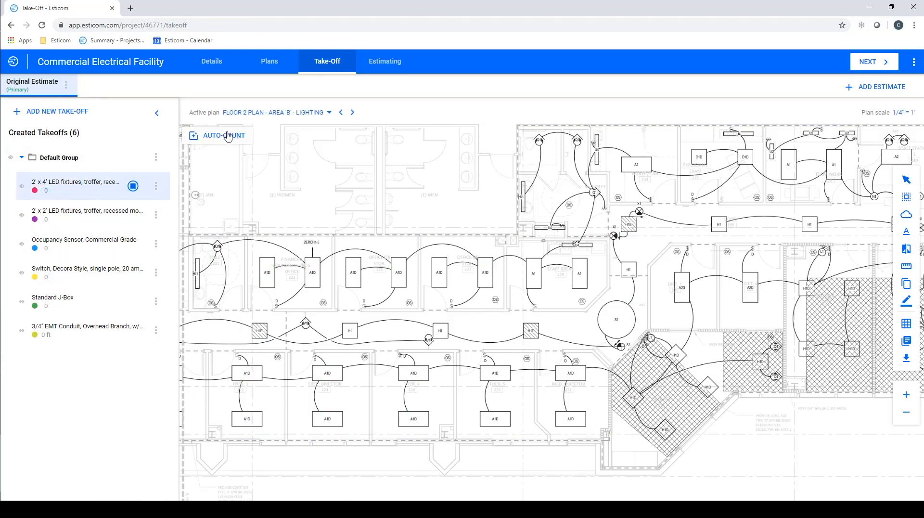
{"action": "left_click", "coordinate": [228, 138]}
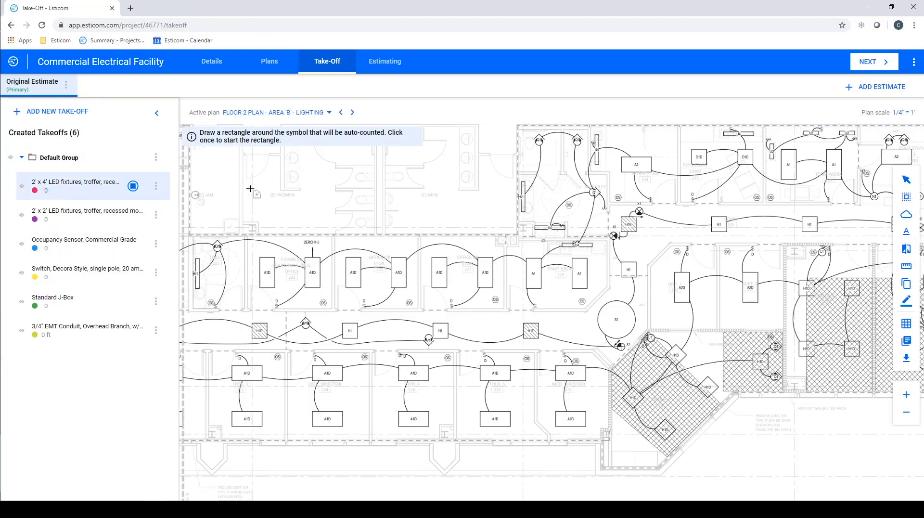
{"action": "left_click", "coordinate": [345, 256]}
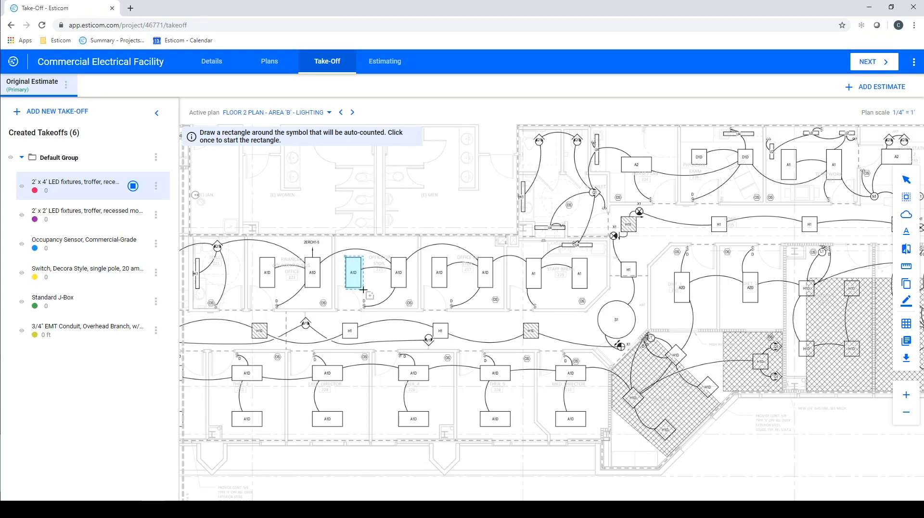
{"action": "left_click", "coordinate": [363, 289]}
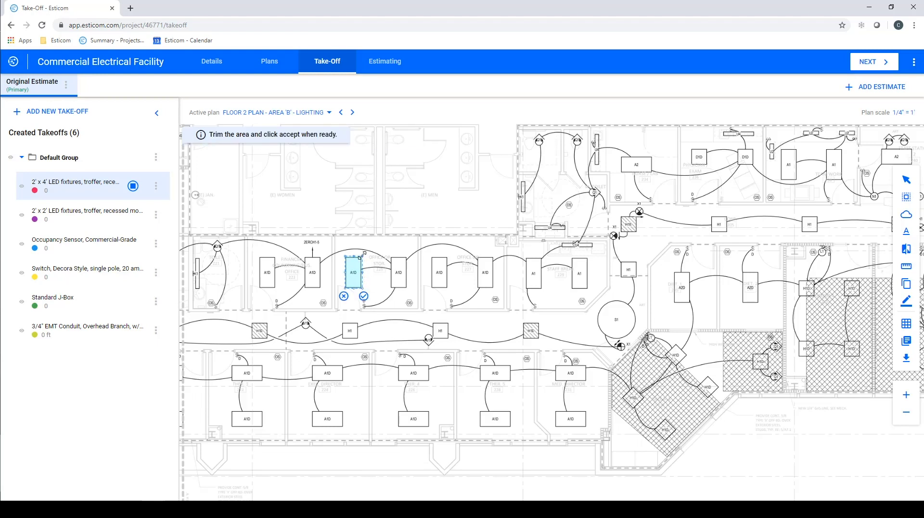
{"action": "left_click", "coordinate": [364, 297]}
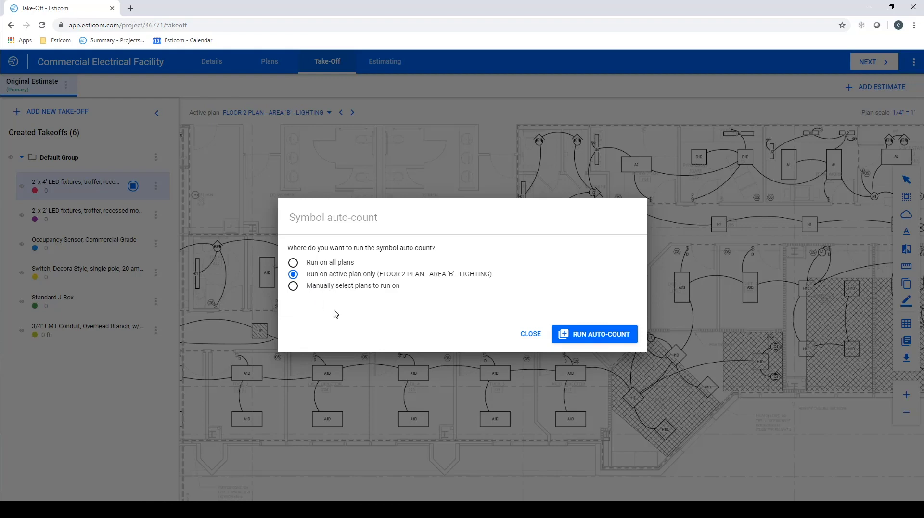
{"action": "left_click", "coordinate": [583, 335]}
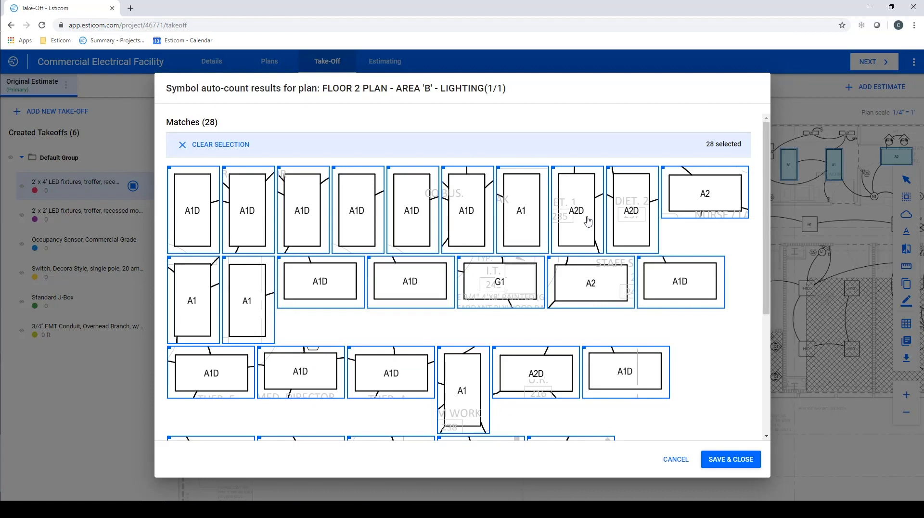
Exclude the first A1, the two adjacent A2D, the two A2 and the G1 symbols from the auto-count matches
{"action": "left_click", "coordinate": [569, 225]}
{"action": "left_click", "coordinate": [625, 224]}
{"action": "left_click", "coordinate": [534, 225]}
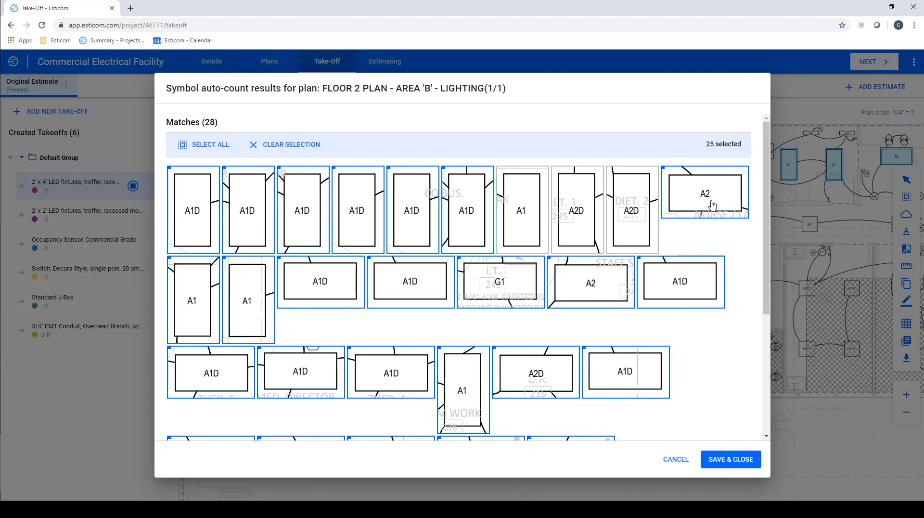
{"action": "left_click", "coordinate": [706, 224]}
{"action": "left_click", "coordinate": [600, 288]}
{"action": "left_click", "coordinate": [504, 286]}
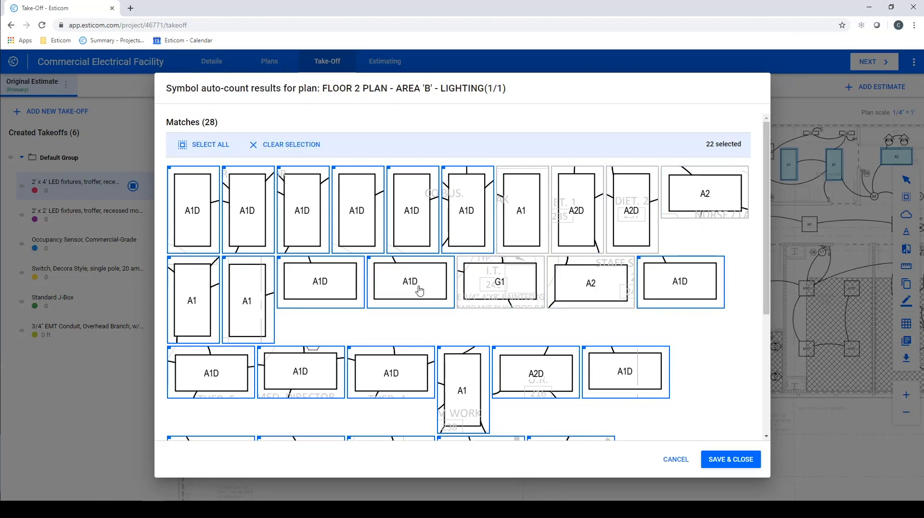
Exclude the remaining A1 and A2D symbols and the last two A1D matches, and save the 2' x 4' fixture count
{"action": "left_click", "coordinate": [196, 304]}
{"action": "left_click", "coordinate": [250, 316]}
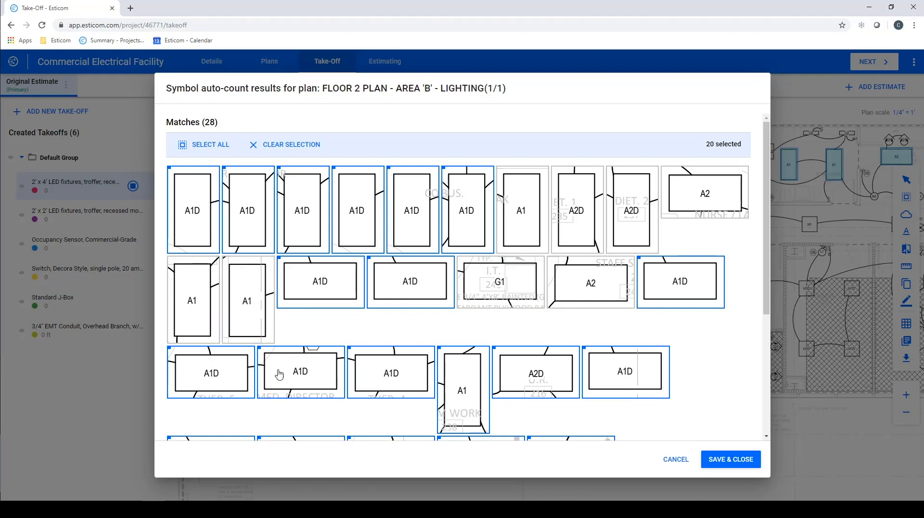
{"action": "left_click", "coordinate": [457, 402]}
{"action": "left_click", "coordinate": [539, 389]}
{"action": "scroll", "coordinate": [613, 387], "scroll_direction": "down", "scroll_amount": 3}
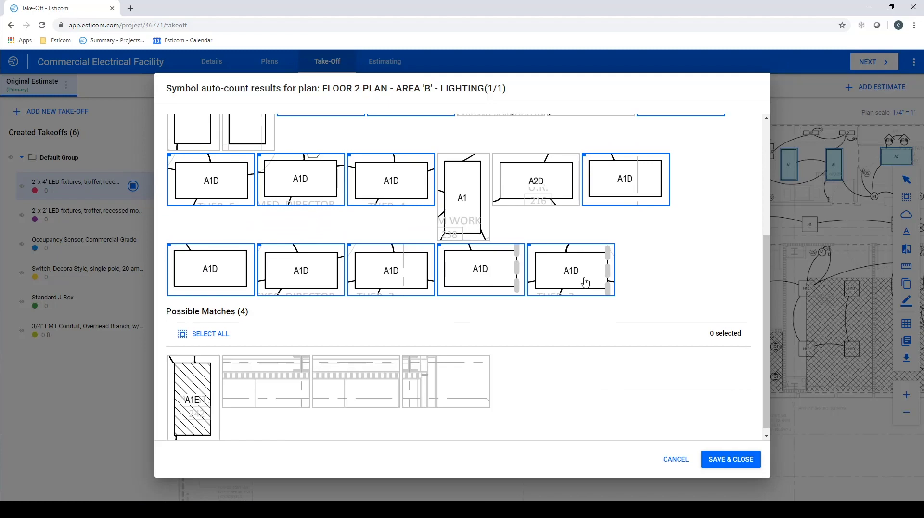
{"action": "left_click", "coordinate": [514, 281]}
{"action": "left_click", "coordinate": [563, 281]}
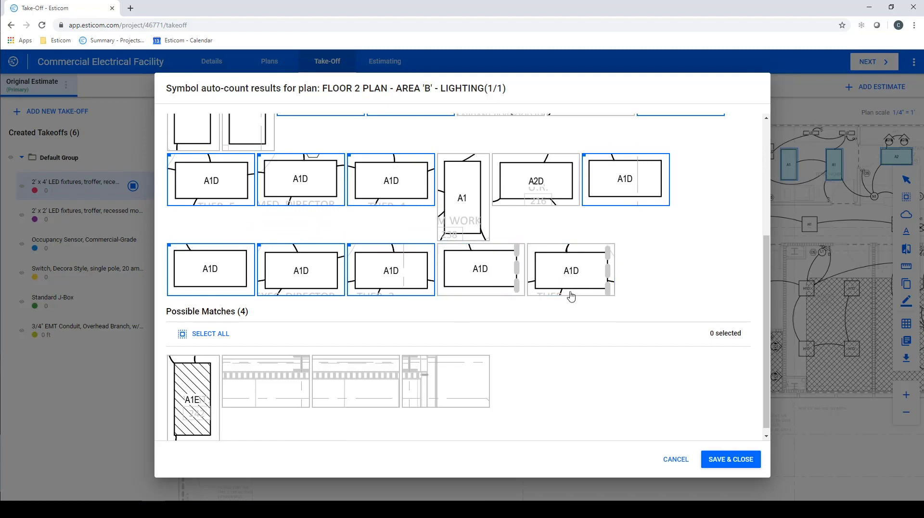
{"action": "left_click", "coordinate": [718, 461]}
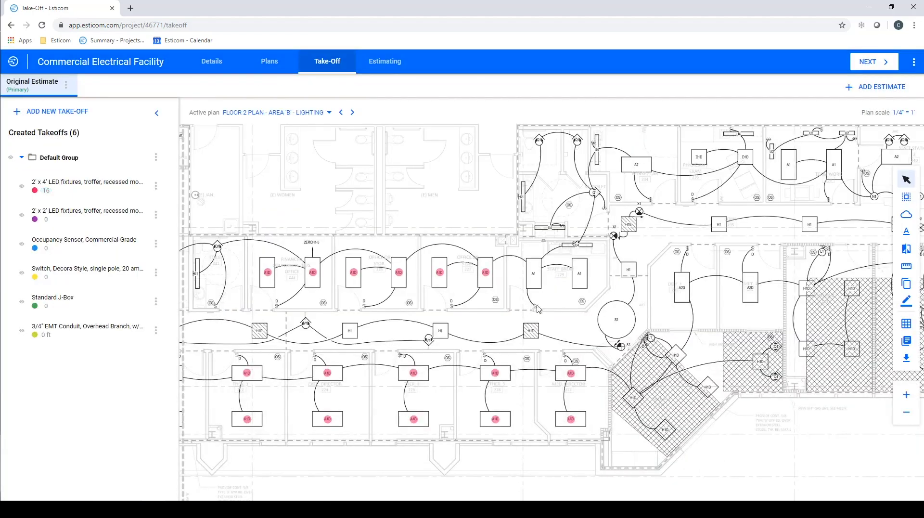
Count the two A2D fixtures in the adjoining dietitian rooms with the 2' x 2' fixture take-off
{"action": "left_click", "coordinate": [104, 222]}
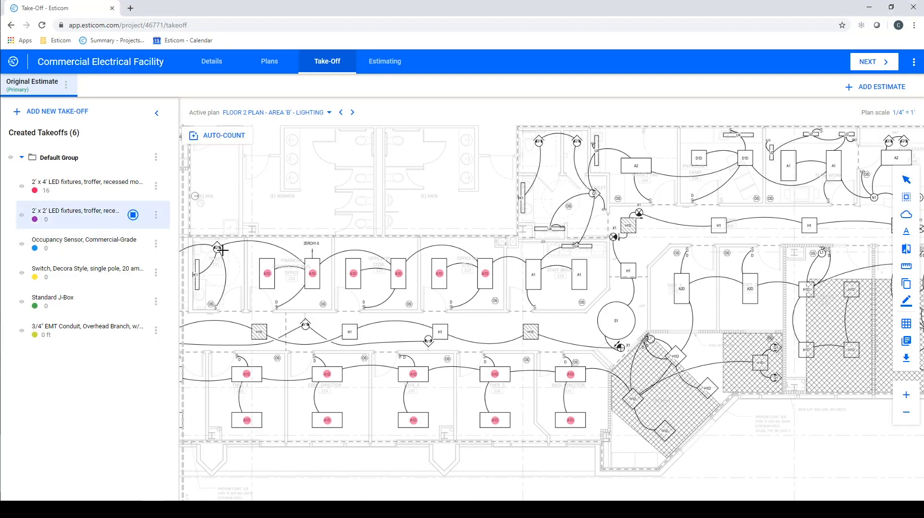
{"action": "left_click", "coordinate": [681, 288]}
{"action": "left_click", "coordinate": [751, 288]}
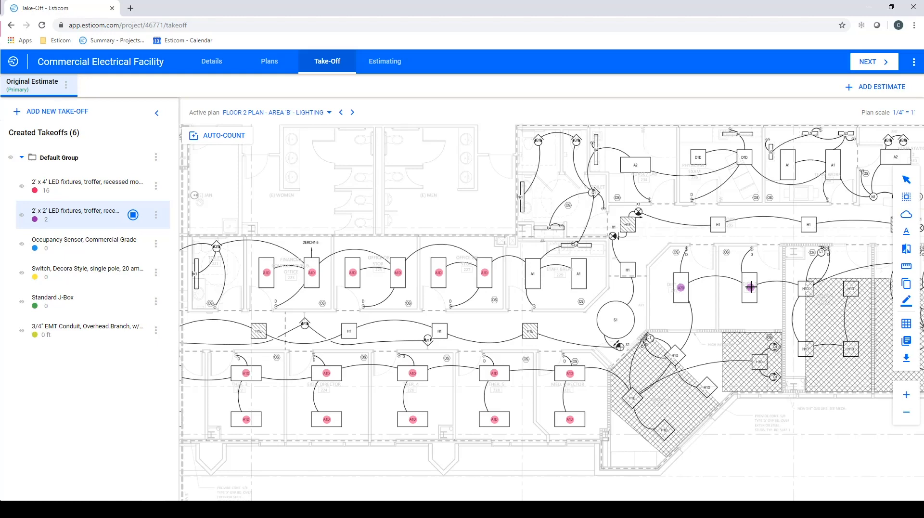
Auto-count the OS symbols for the occupancy sensor take-off, excluding the match beside the gray wall, and save the count
{"action": "left_click", "coordinate": [117, 246]}
{"action": "left_click", "coordinate": [235, 137]}
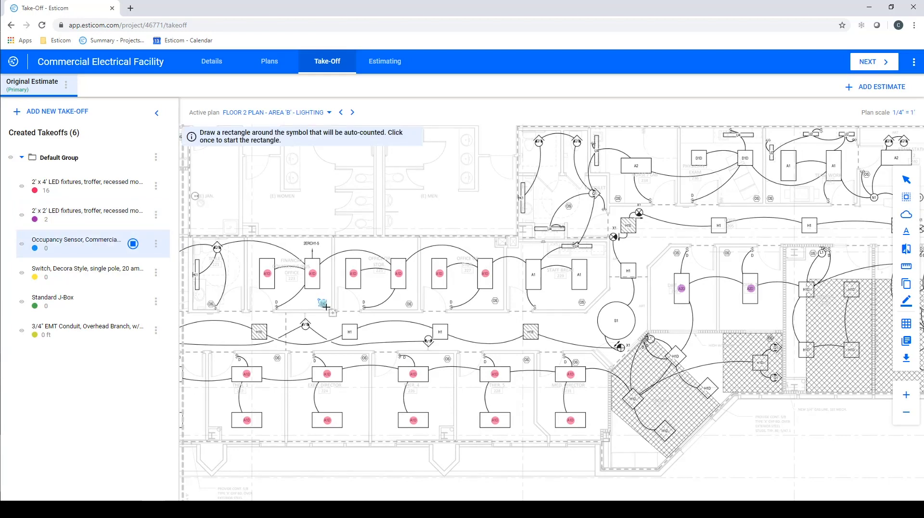
{"action": "left_click_drag", "start_coordinate": [318, 299], "coordinate": [334, 315]}
{"action": "left_click", "coordinate": [307, 218]}
{"action": "left_click", "coordinate": [588, 335]}
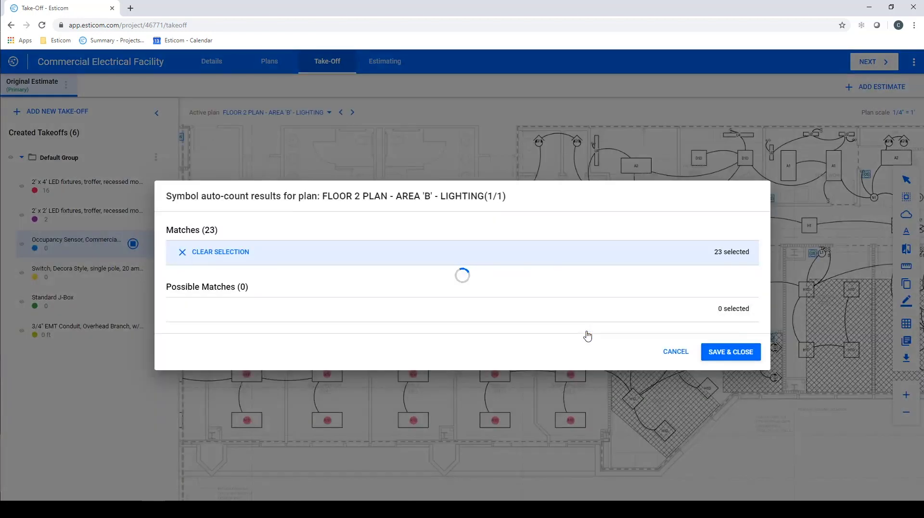
{"action": "left_click", "coordinate": [253, 298]}
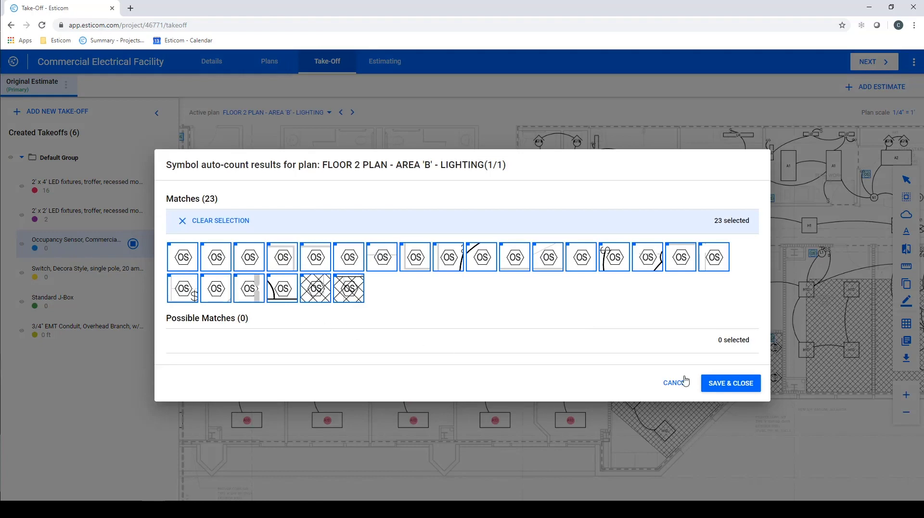
{"action": "left_click", "coordinate": [709, 383]}
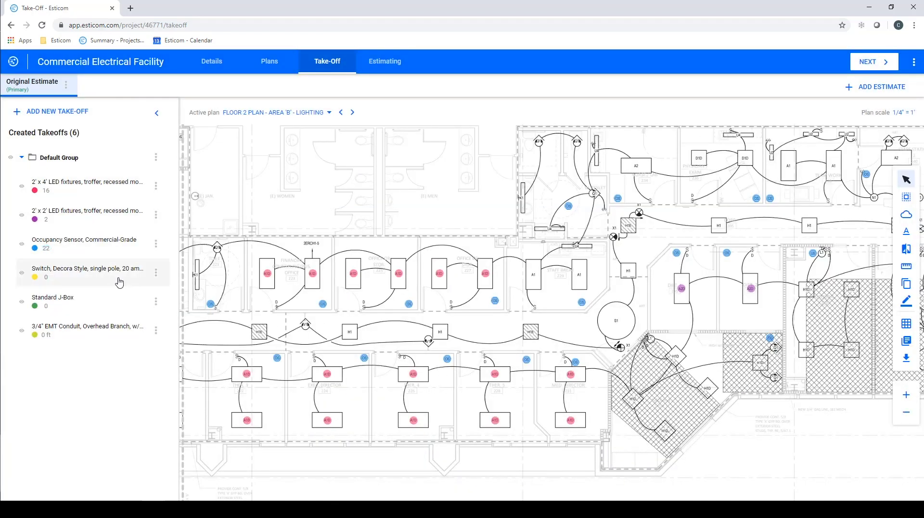
Run an auto-count for the Decora switch take-off using the $ symbol in an office north of the corridor
{"action": "left_click", "coordinate": [132, 272]}
{"action": "left_click", "coordinate": [362, 301]}
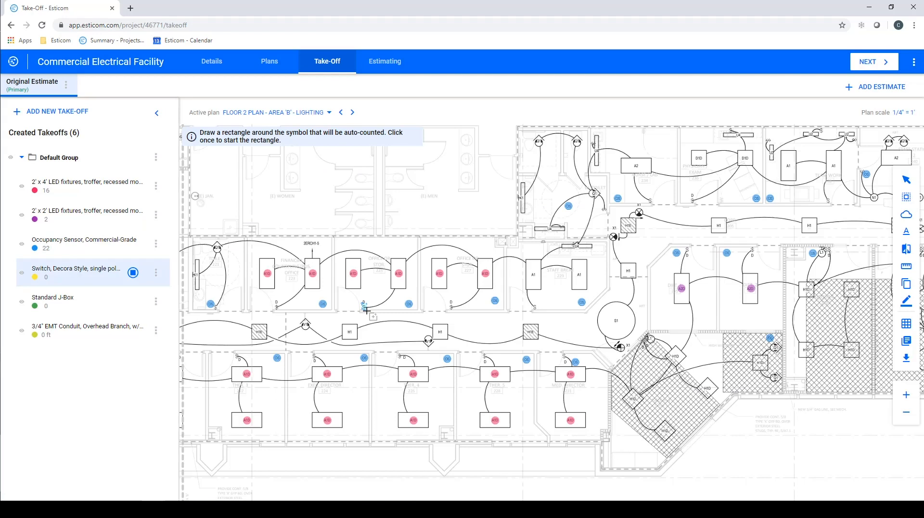
{"action": "left_click", "coordinate": [367, 310]}
{"action": "left_click", "coordinate": [371, 324]}
{"action": "left_click", "coordinate": [601, 333]}
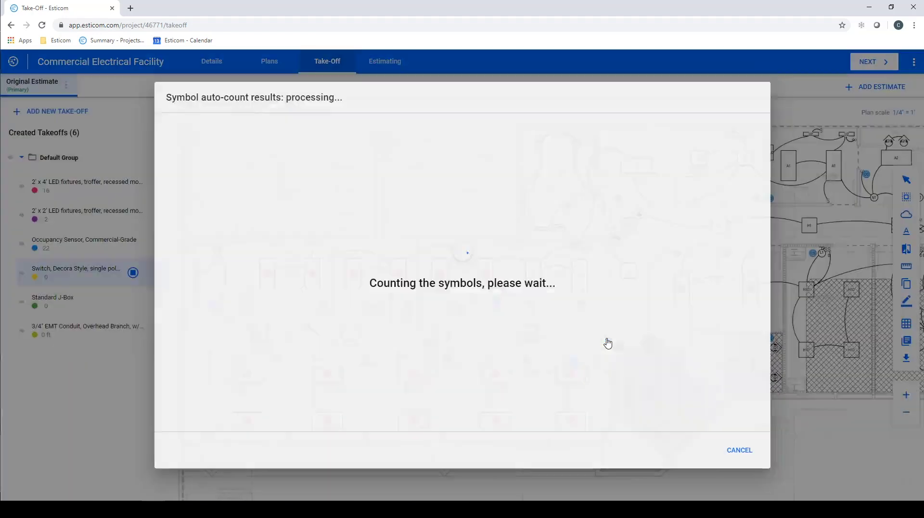
Exclude the fifth match, include the 20 single-switch symbols among the possible matches, and save the switch count
{"action": "left_click", "coordinate": [290, 252]}
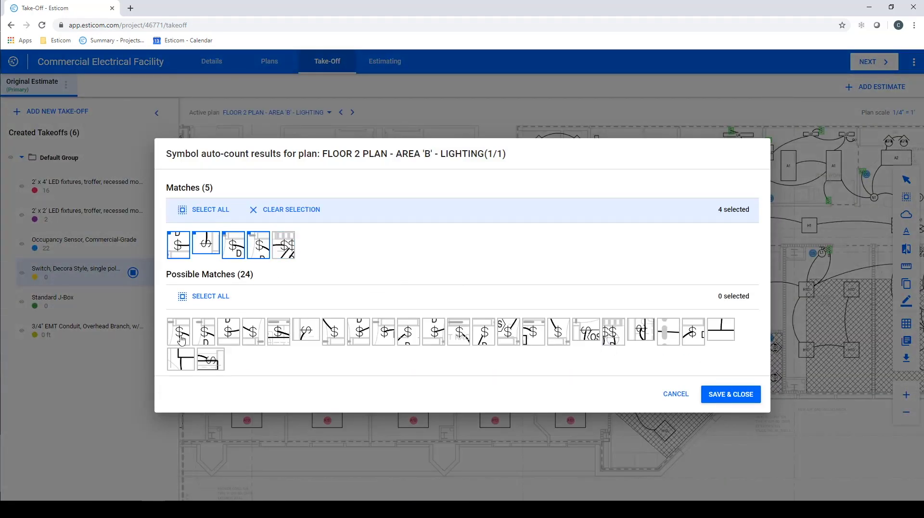
{"action": "left_click", "coordinate": [180, 341]}
{"action": "left_click", "coordinate": [204, 339]}
{"action": "mouse_move", "coordinate": [237, 343]}
{"action": "left_mouse_down"}
{"action": "mouse_move", "coordinate": [693, 332]}
{"action": "mouse_move", "coordinate": [516, 406]}
{"action": "left_mouse_up"}
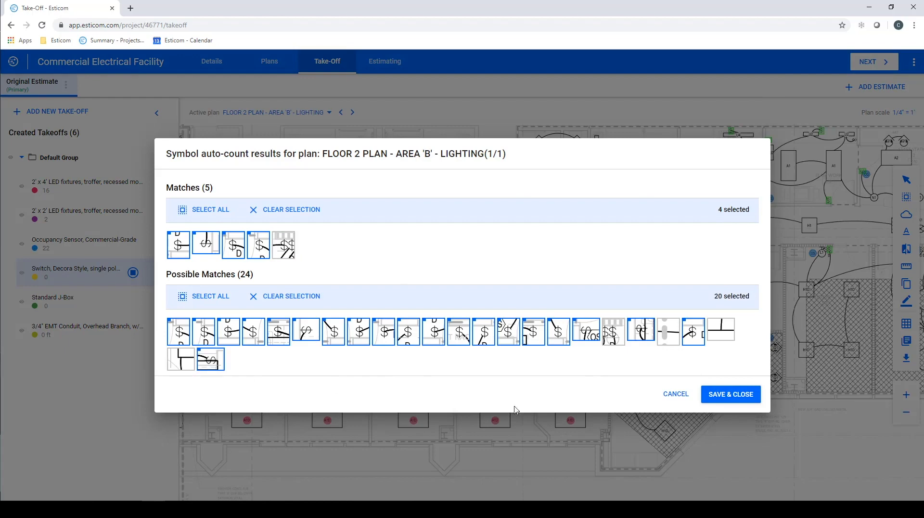
{"action": "left_click", "coordinate": [731, 394]}
Place eight Standard J-Box markers, one between each pair of A1D fixtures in both office rows, and stop the take-off
{"action": "left_click", "coordinate": [169, 309]}
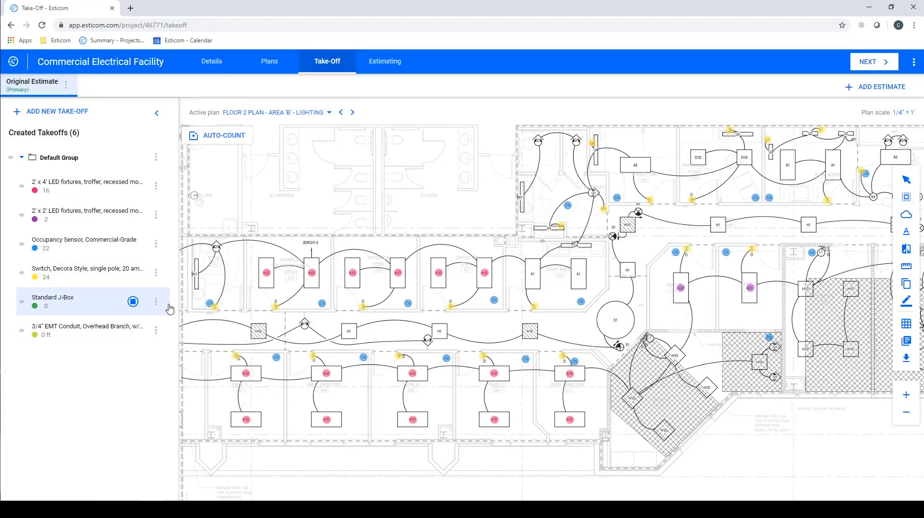
{"action": "left_click", "coordinate": [288, 275]}
{"action": "left_click", "coordinate": [376, 275]}
{"action": "left_click", "coordinate": [463, 277]}
{"action": "left_click", "coordinate": [246, 396]}
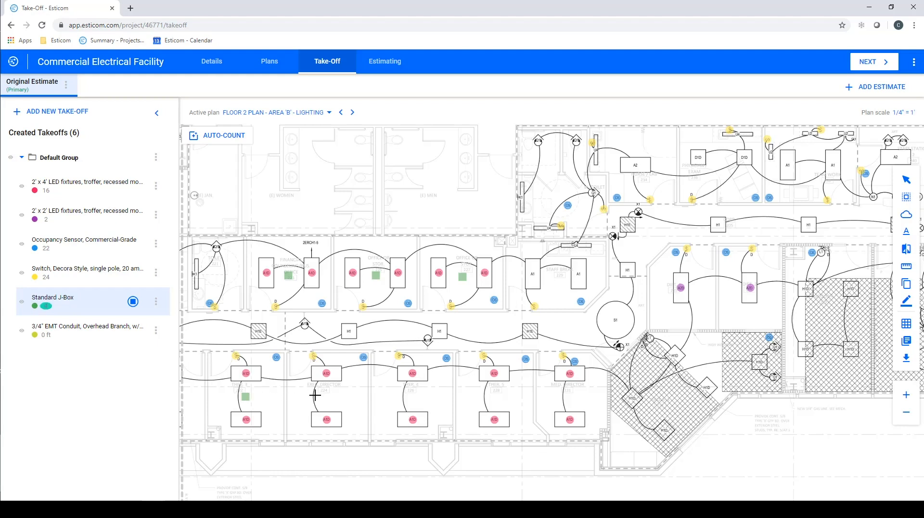
{"action": "left_click", "coordinate": [326, 395]}
{"action": "left_click", "coordinate": [413, 394]}
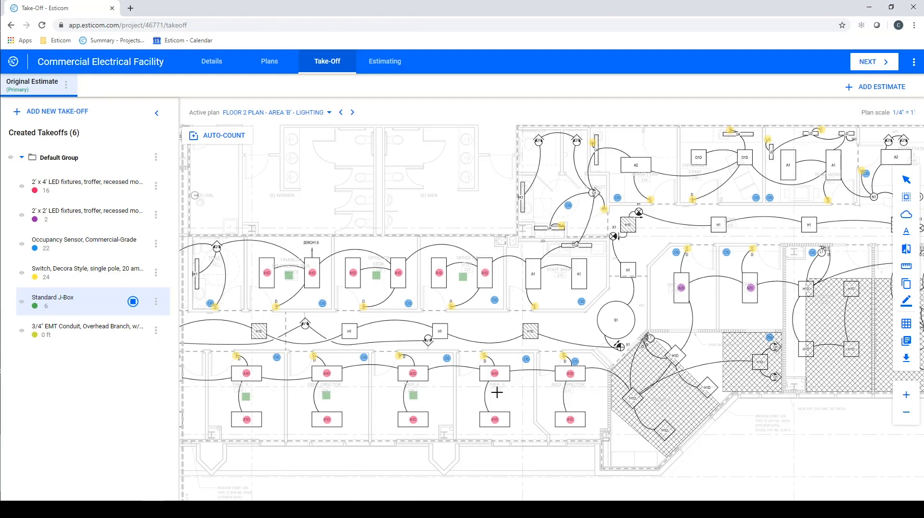
{"action": "left_click", "coordinate": [493, 392]}
{"action": "left_click", "coordinate": [571, 393]}
{"action": "left_click", "coordinate": [133, 301]}
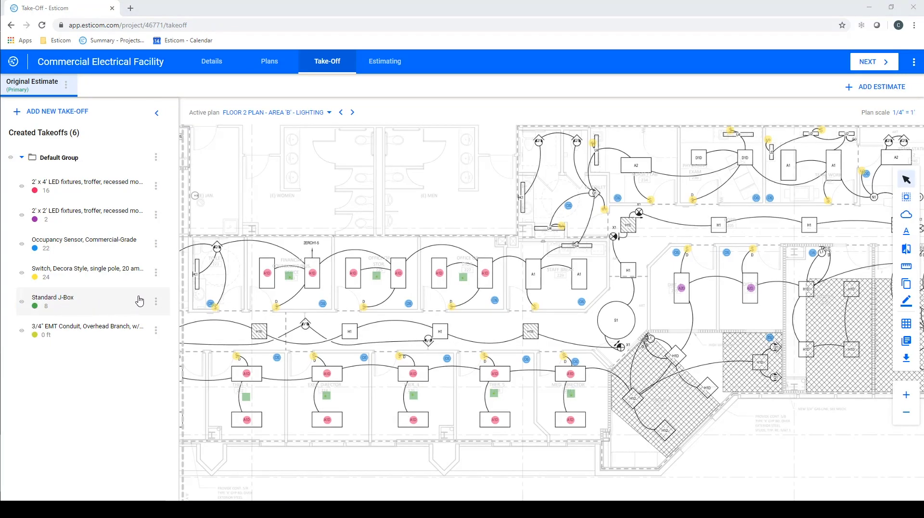
Begin the 3/4" EMT conduit take-off along the lower corridor to the round S1 fixture and north to the upper corridor
{"action": "left_click", "coordinate": [132, 330]}
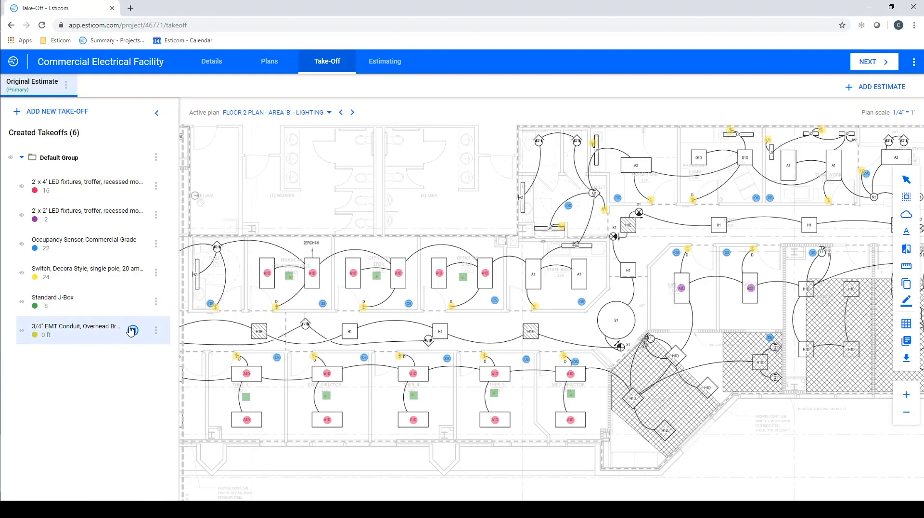
{"action": "left_click", "coordinate": [238, 328]}
{"action": "left_click", "coordinate": [634, 327]}
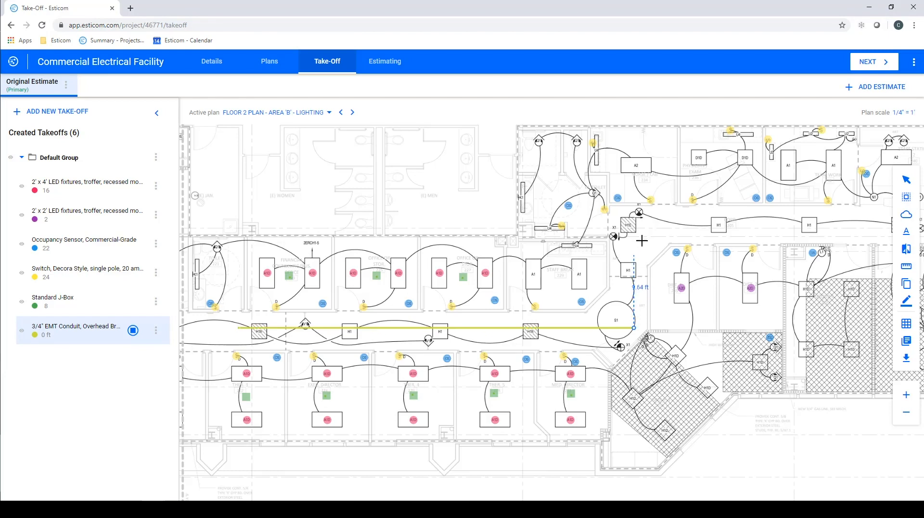
{"action": "left_click", "coordinate": [640, 226]}
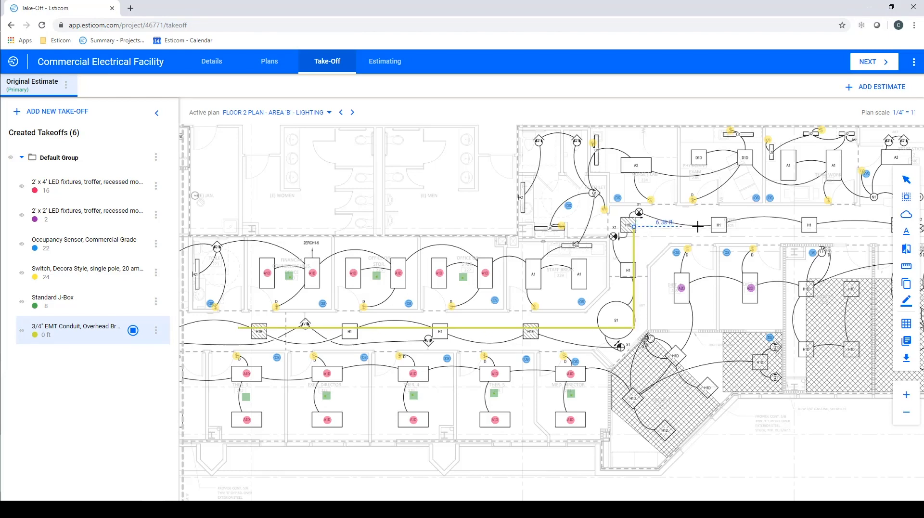
{"action": "left_click", "coordinate": [745, 226]}
{"action": "left_click", "coordinate": [743, 190]}
{"action": "left_click", "coordinate": [667, 163]}
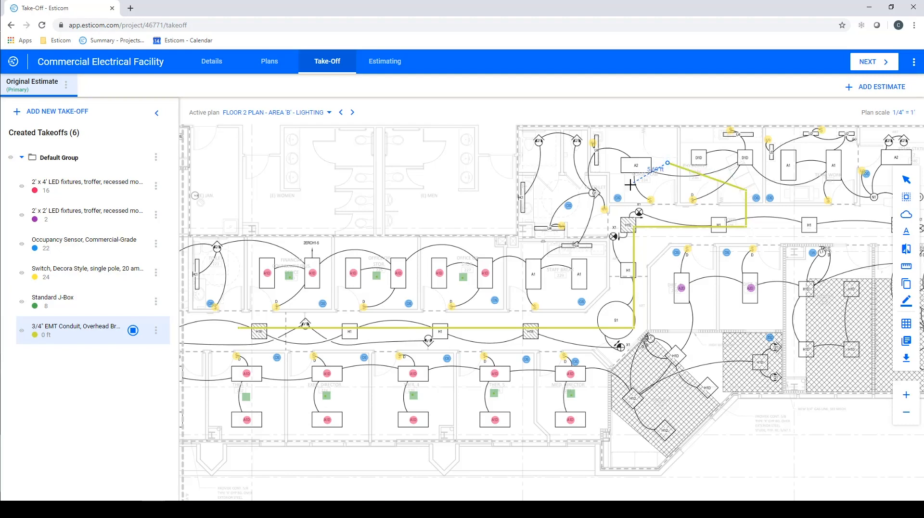
{"action": "left_click", "coordinate": [630, 184]}
{"action": "key", "text": "ctrl+z"}
{"action": "key", "text": "ctrl+z"}
{"action": "key", "text": "ctrl+z"}
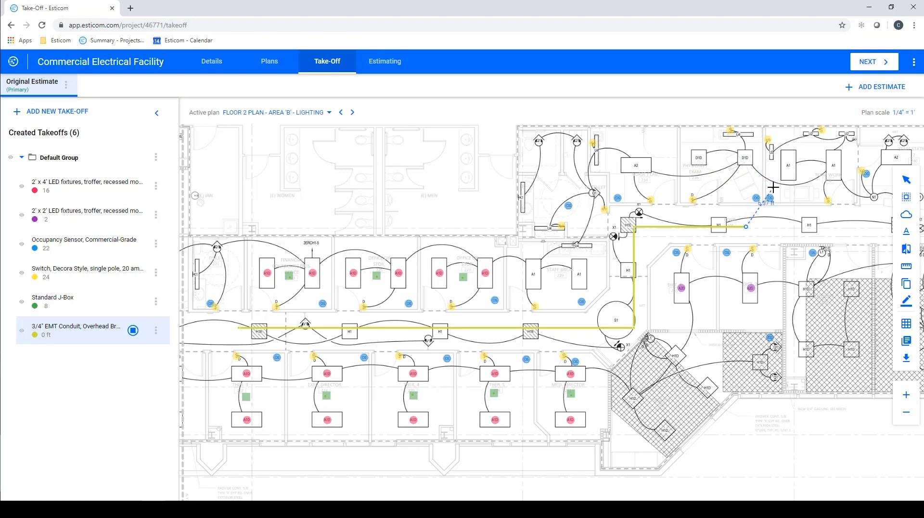
{"action": "key", "text": "ctrl+z"}
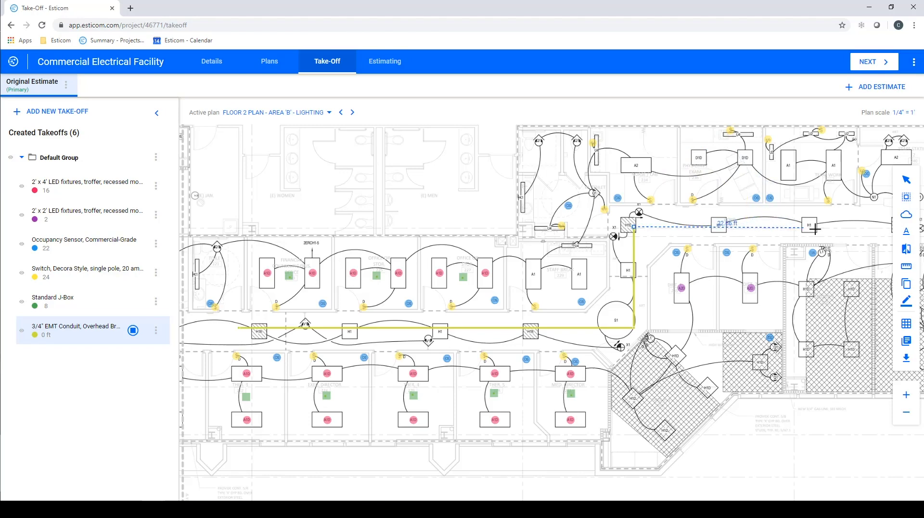
Finish the main conduit run east along the upper corridor and north past the hatched fixture at its end
{"action": "left_click_drag", "start_coordinate": [792, 222], "coordinate": [589, 232]}
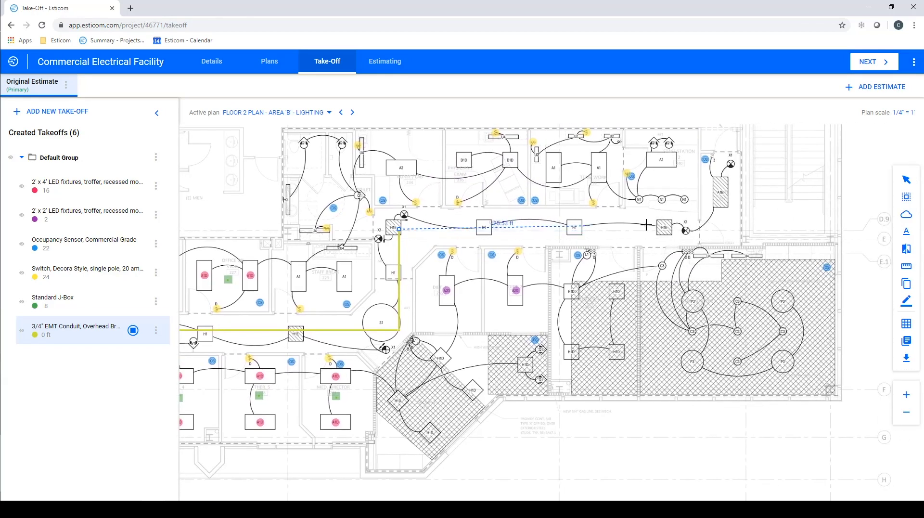
{"action": "left_click", "coordinate": [729, 229]}
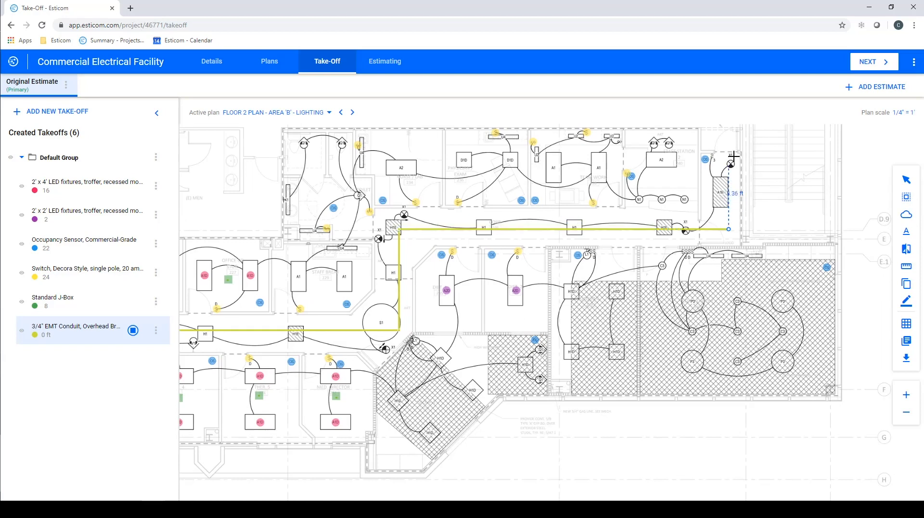
{"action": "double_click", "coordinate": [729, 129]}
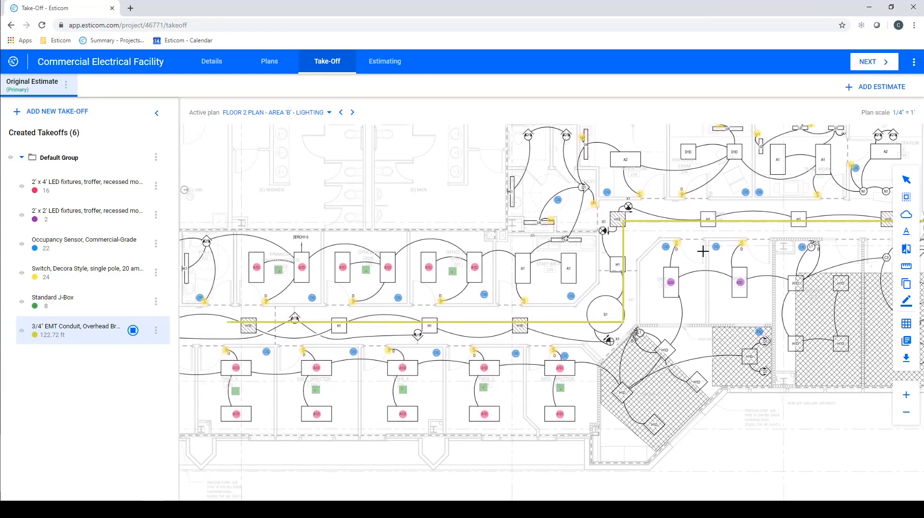
Draw a vertical conduit run from each of the five J-boxes in the southern office row to the corridor conduit
{"action": "left_click", "coordinate": [246, 392]}
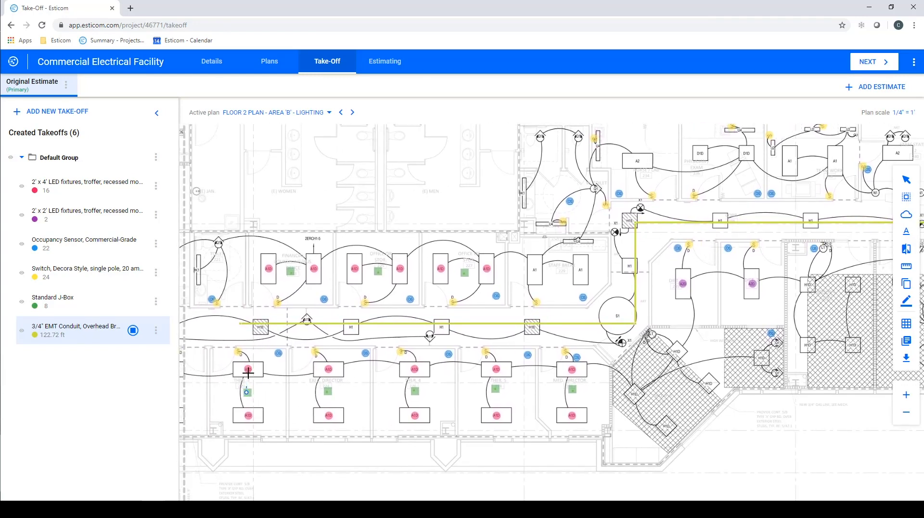
{"action": "double_click", "coordinate": [247, 324]}
{"action": "left_click", "coordinate": [328, 391]}
{"action": "double_click", "coordinate": [328, 324]}
{"action": "left_click", "coordinate": [413, 390]}
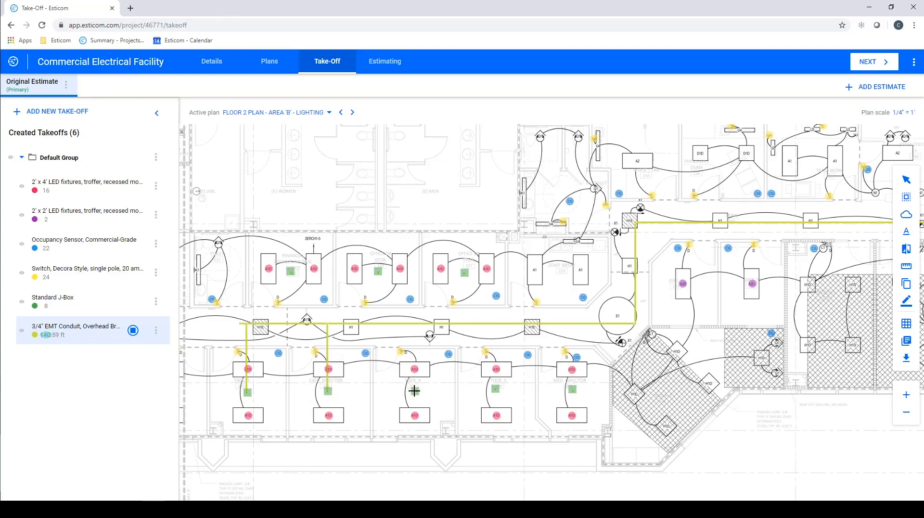
{"action": "double_click", "coordinate": [413, 324]}
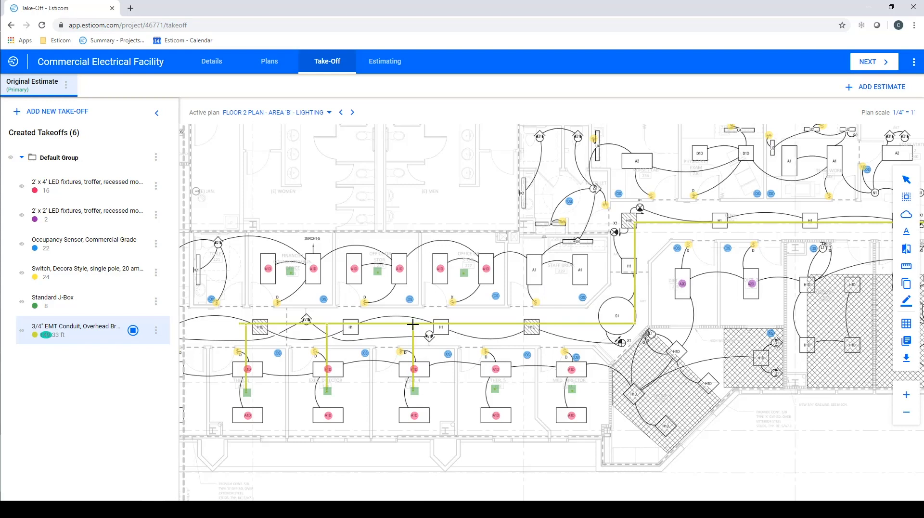
{"action": "left_click", "coordinate": [494, 388]}
{"action": "double_click", "coordinate": [494, 323]}
{"action": "left_click", "coordinate": [572, 388]}
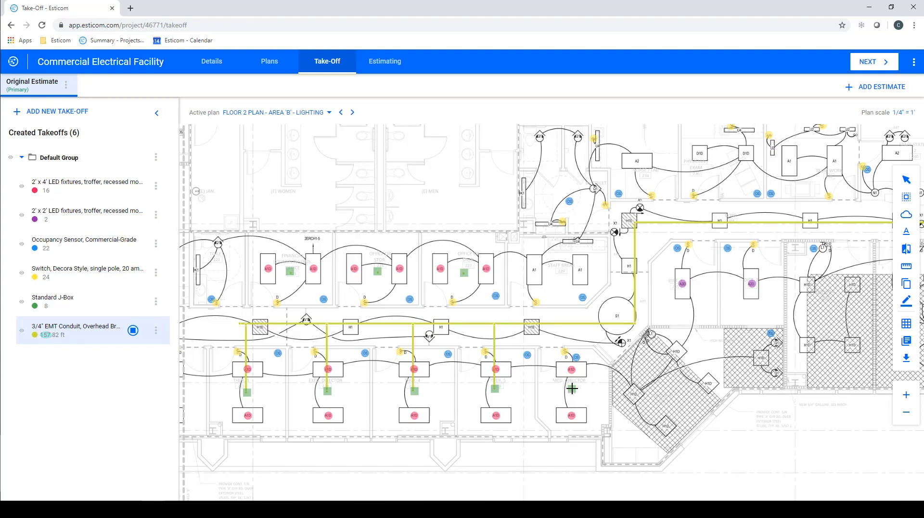
{"action": "double_click", "coordinate": [572, 324]}
Draw a vertical conduit run from each of the three J-boxes in the northern office row down to the corridor conduit
{"action": "left_click", "coordinate": [289, 272]}
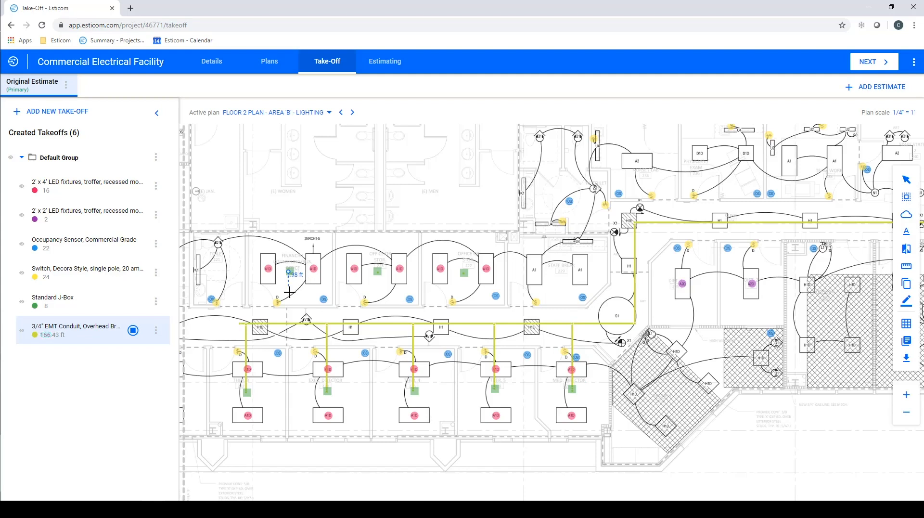
{"action": "double_click", "coordinate": [288, 323]}
{"action": "left_click", "coordinate": [376, 272]}
{"action": "double_click", "coordinate": [376, 323]}
{"action": "left_click", "coordinate": [464, 273]}
{"action": "double_click", "coordinate": [474, 323]}
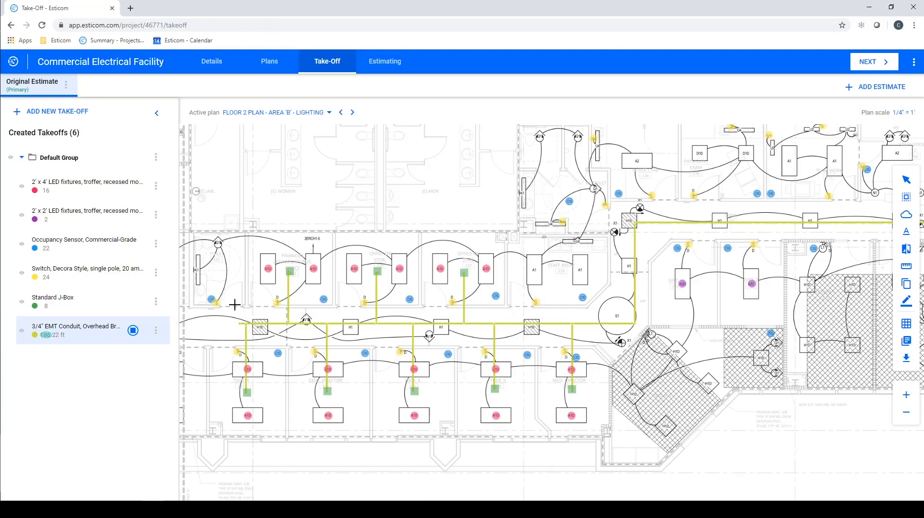
Place eight Standard J-Box markers where the office conduit runs meet the corridor conduit, and stop the take-off
{"action": "left_click", "coordinate": [98, 303]}
{"action": "left_click", "coordinate": [245, 323]}
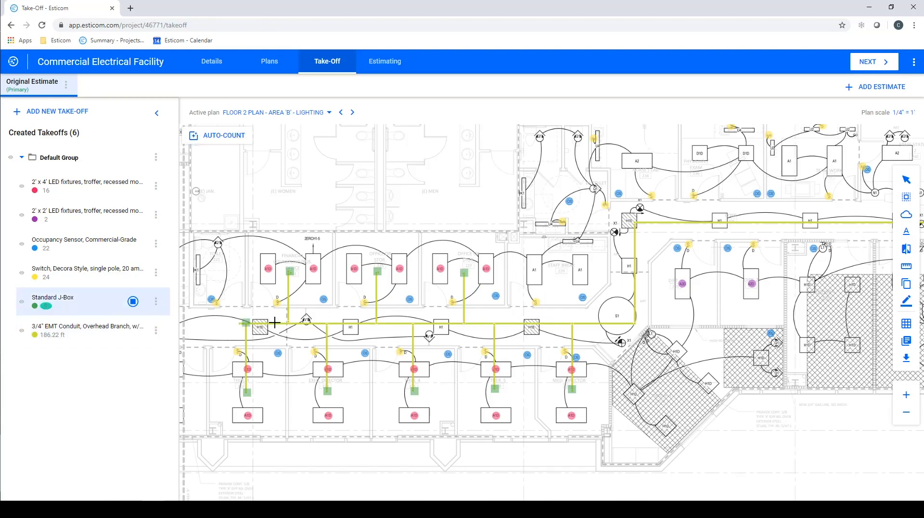
{"action": "left_click", "coordinate": [288, 323]}
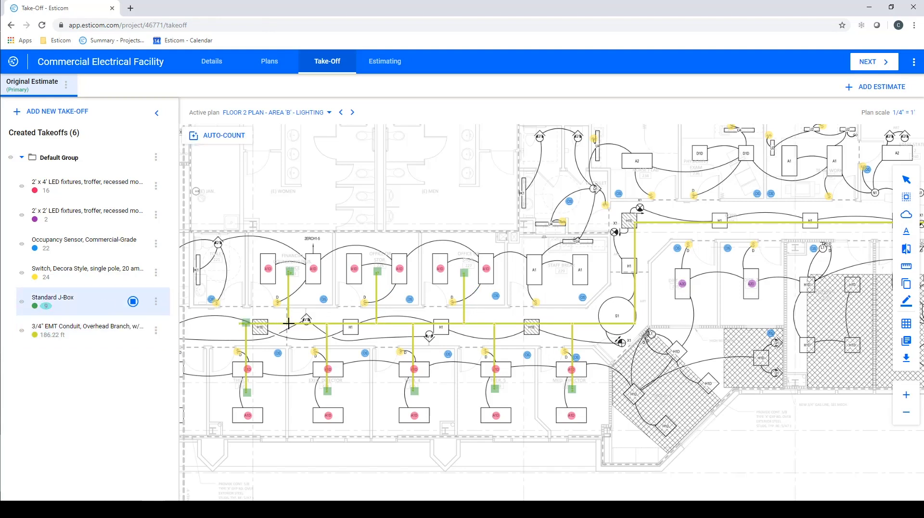
{"action": "left_click", "coordinate": [327, 324]}
{"action": "left_click", "coordinate": [376, 323]}
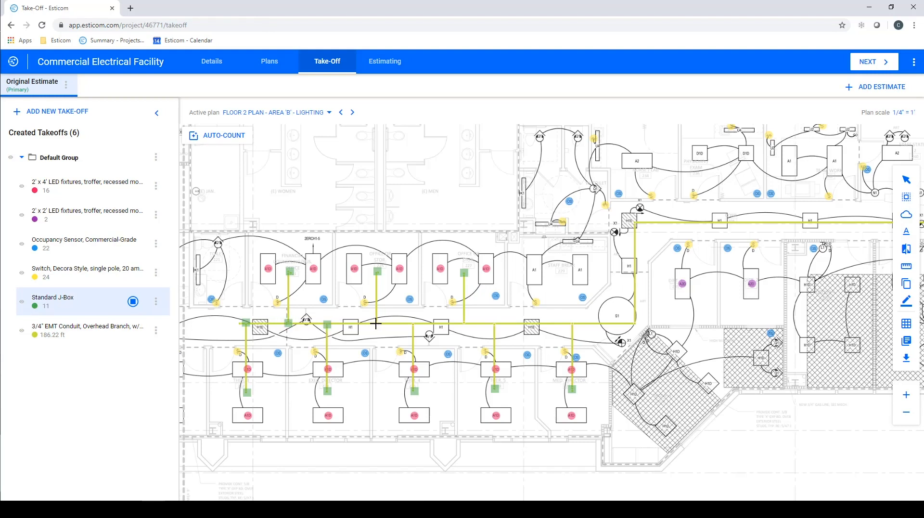
{"action": "left_click", "coordinate": [413, 323]}
{"action": "left_click", "coordinate": [464, 323]}
{"action": "left_click", "coordinate": [494, 323]}
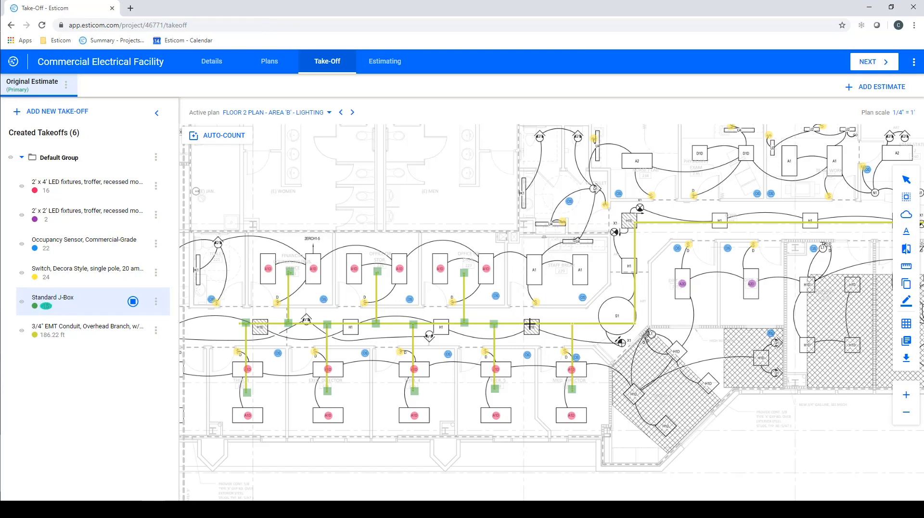
{"action": "left_click", "coordinate": [571, 324]}
{"action": "left_click", "coordinate": [105, 302]}
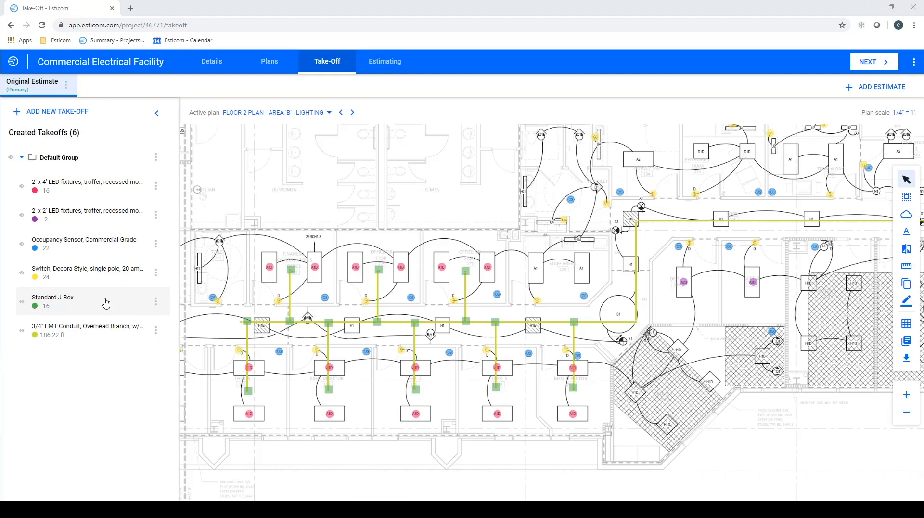
Create a new take-off group from the Decora switch and move the 3/4" EMT conduit and Standard J-Box into it
{"action": "left_click_drag", "start_coordinate": [88, 275], "coordinate": [98, 139]}
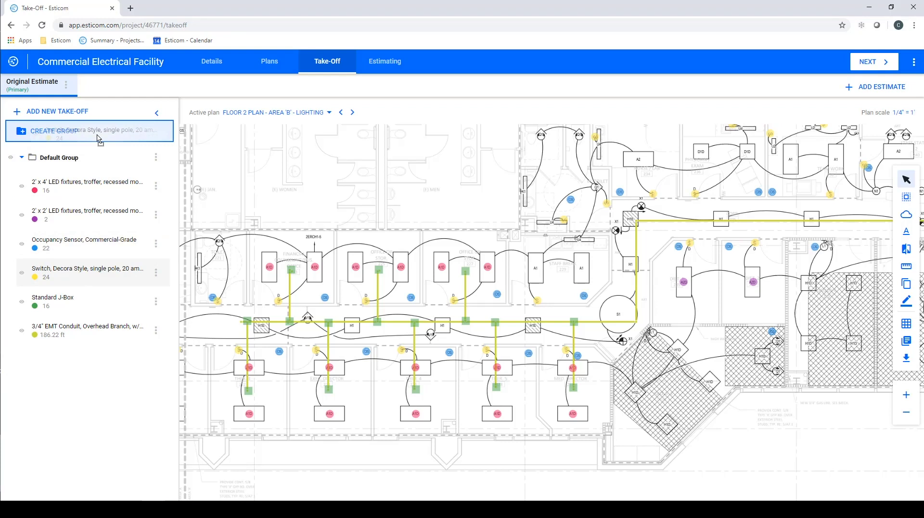
{"action": "left_click_drag", "start_coordinate": [98, 138], "coordinate": [98, 138]}
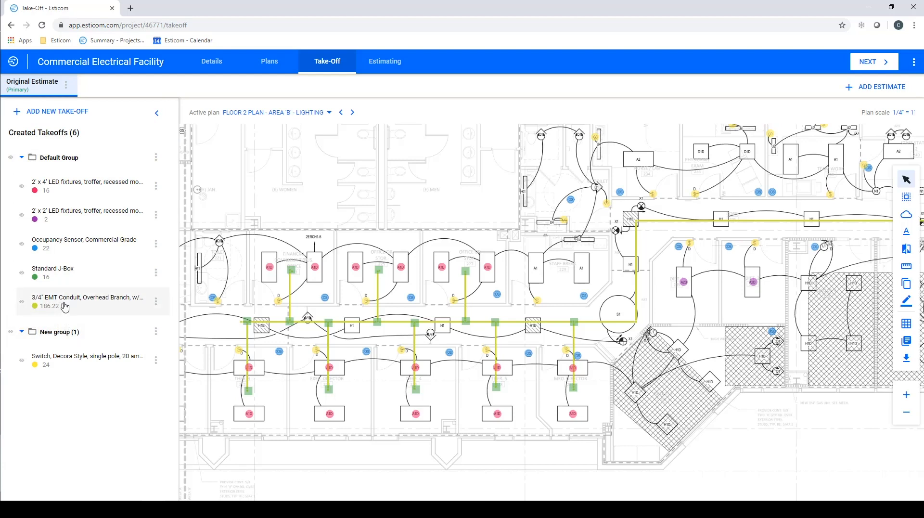
{"action": "left_click_drag", "start_coordinate": [64, 307], "coordinate": [59, 374]}
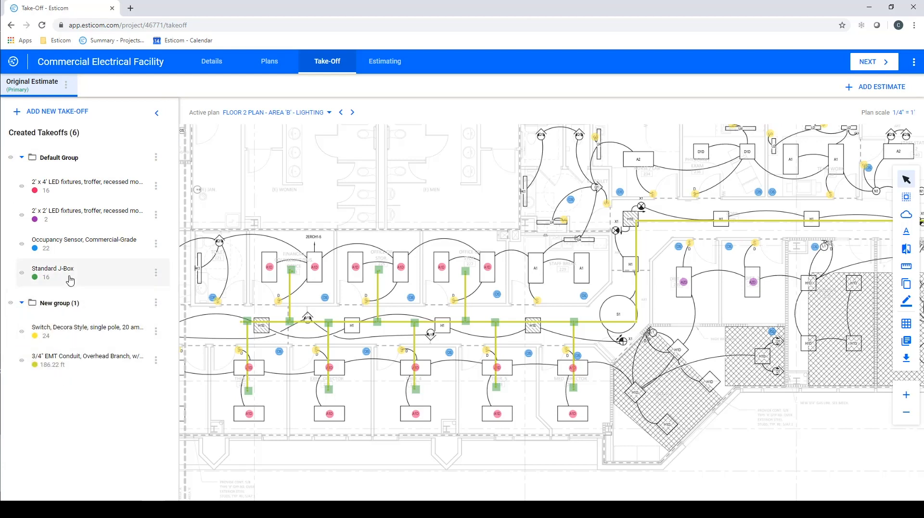
{"action": "left_click_drag", "start_coordinate": [70, 280], "coordinate": [62, 370]}
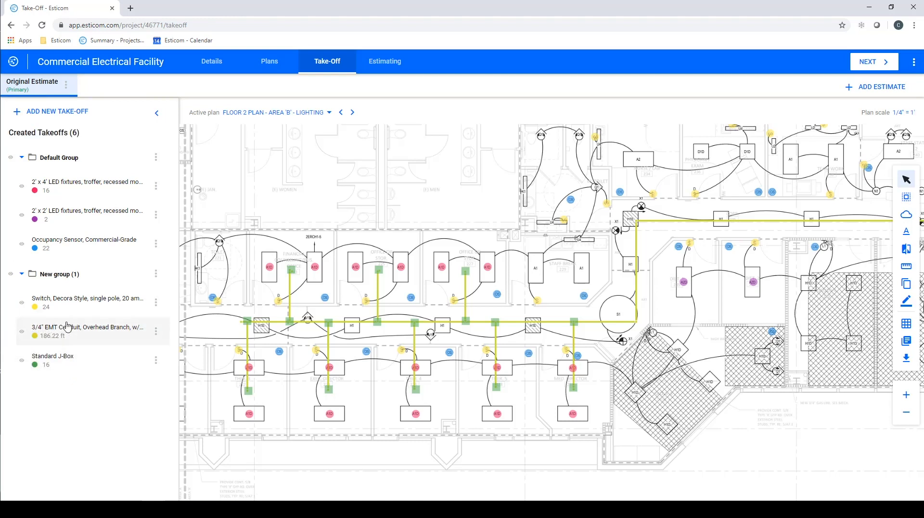
Rename the new take-off group as Lighting Branch and the Default Group as Light Fixtures
{"action": "double_click", "coordinate": [70, 275]}
{"action": "type", "text": "Lighting Branch"}
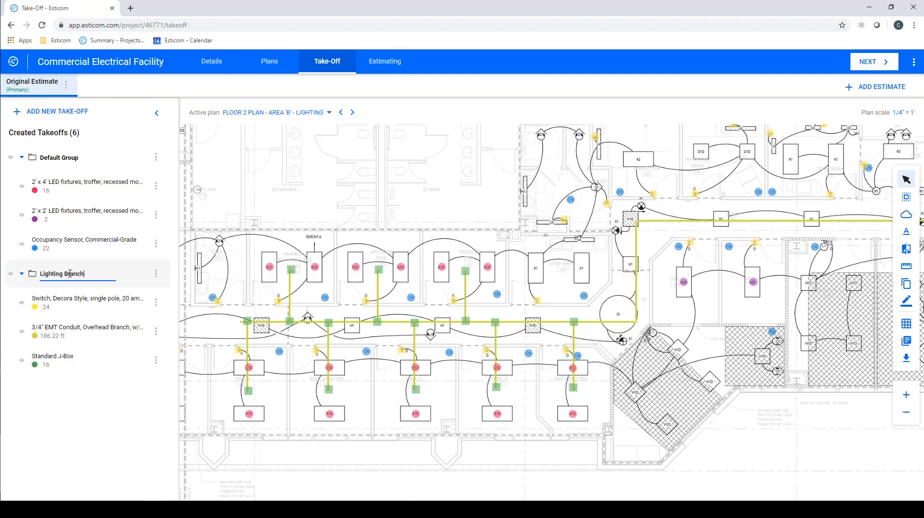
{"action": "double_click", "coordinate": [64, 157]}
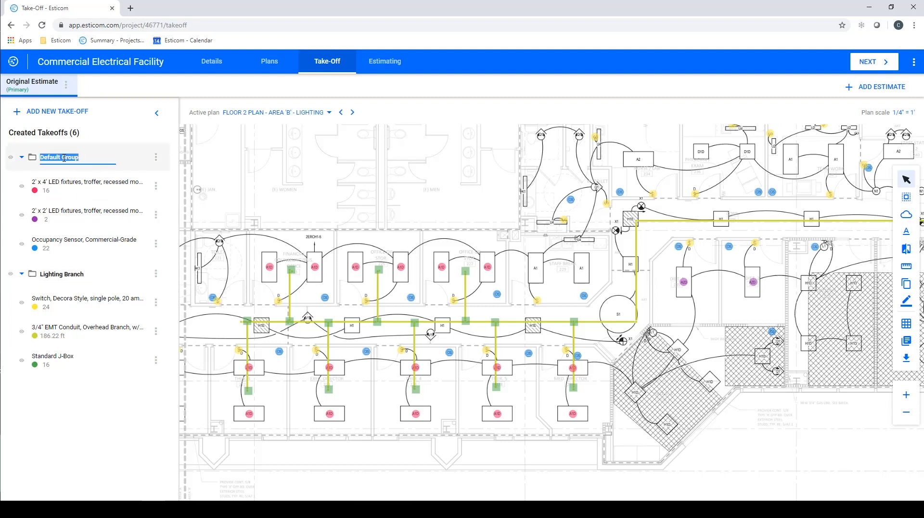
{"action": "type", "text": "Light Fixtures"}
Open the project estimate and set the 3/4" EMT conduit quantity in the Lighting Branch group to 200 ft
{"action": "left_click", "coordinate": [389, 66]}
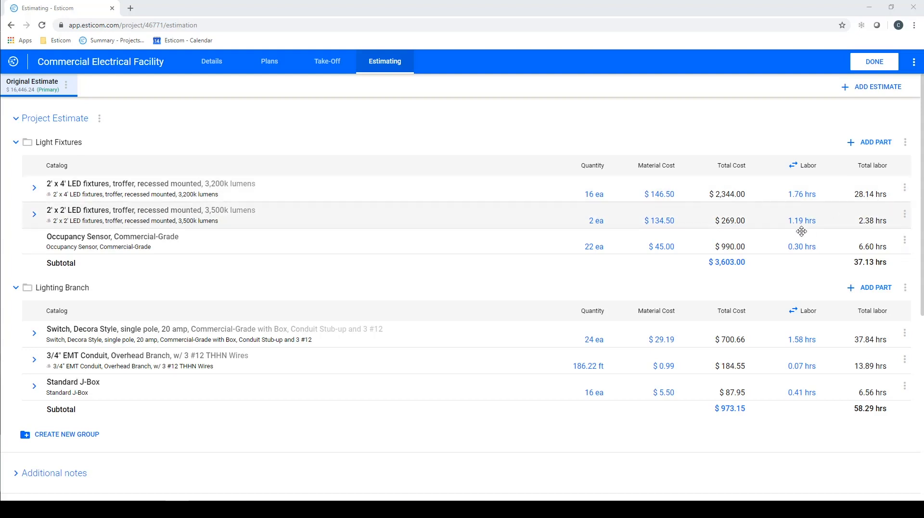
{"action": "left_click", "coordinate": [591, 365]}
{"action": "type", "text": "20"}
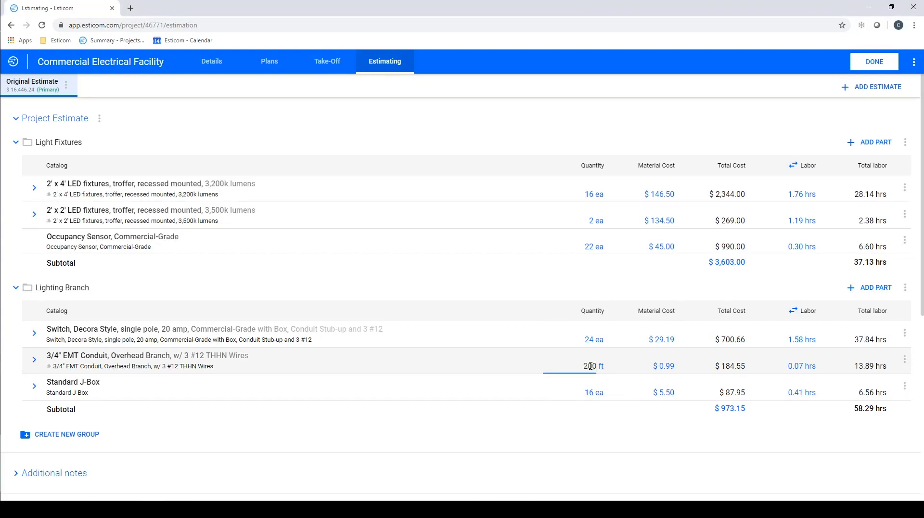
{"action": "type", "text": "0"}
{"action": "key", "text": "Return"}
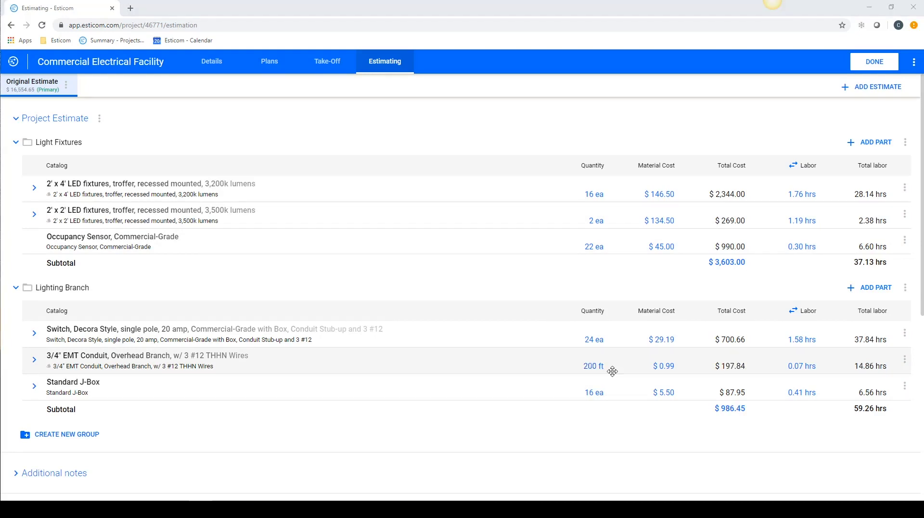
Expand the 3/4" EMT conduit assembly to examine its component parts and quantities, and collapse it
{"action": "left_click", "coordinate": [34, 360]}
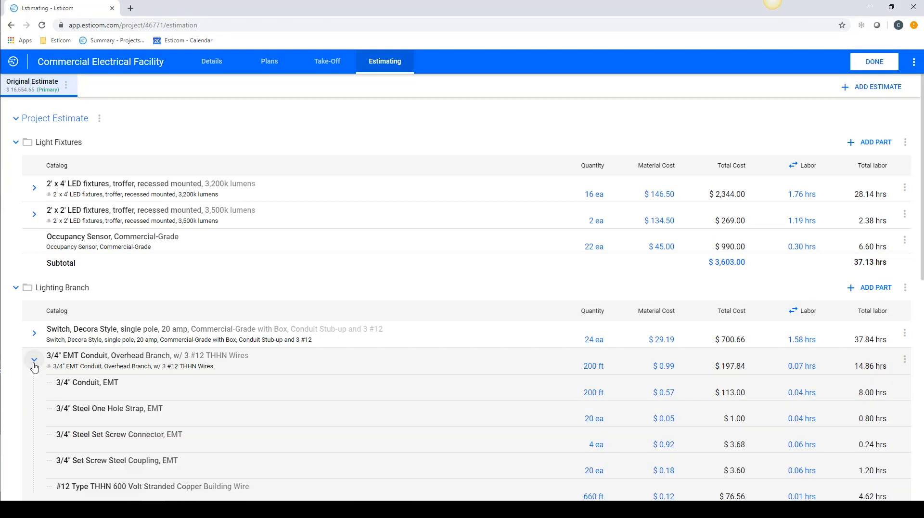
{"action": "scroll", "coordinate": [34, 367], "scroll_direction": "down", "scroll_amount": 1}
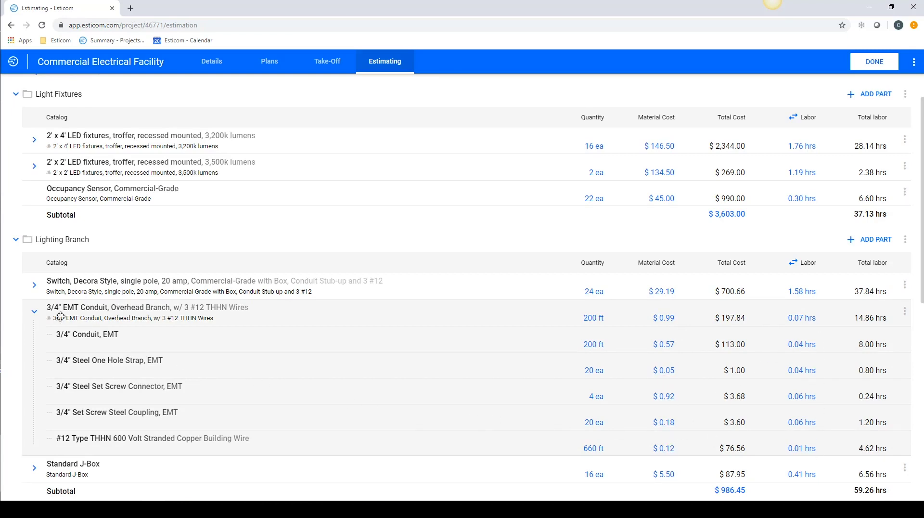
{"action": "left_click", "coordinate": [33, 313]}
Add the Project Management part to the Lighting Branch group and set its quantity to 8 ea
{"action": "left_click", "coordinate": [870, 239]}
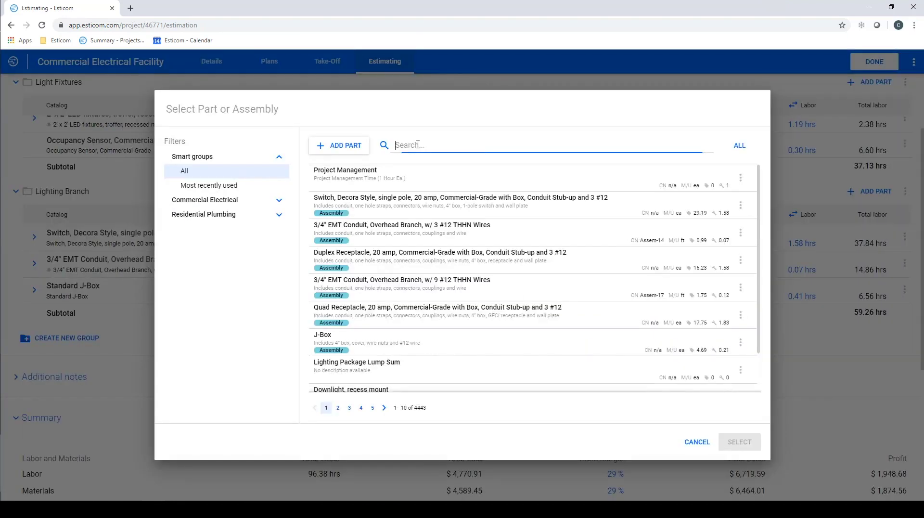
{"action": "type", "text": "projec"}
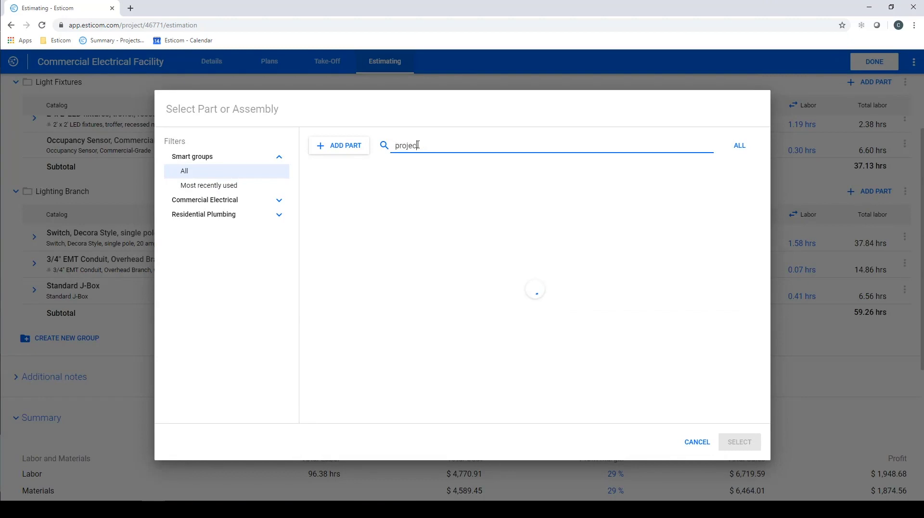
{"action": "left_click", "coordinate": [404, 177]}
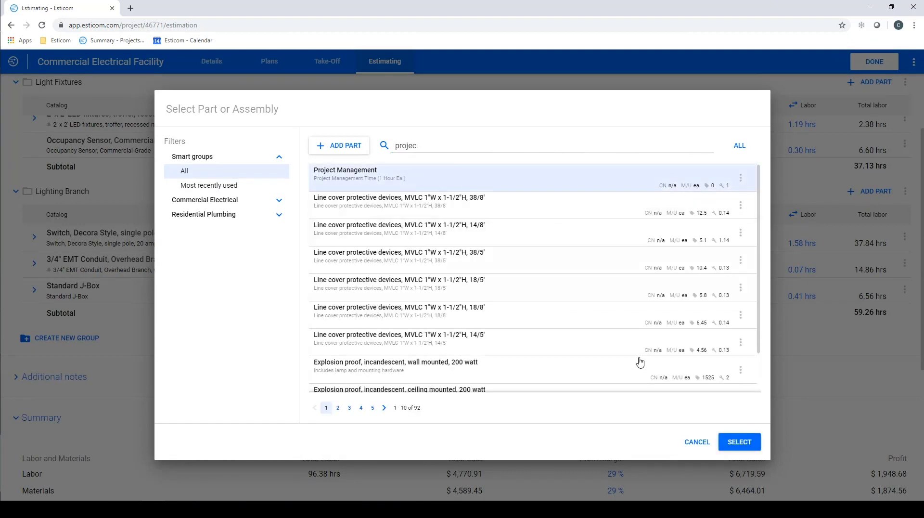
{"action": "left_click", "coordinate": [739, 441]}
{"action": "left_click", "coordinate": [592, 322]}
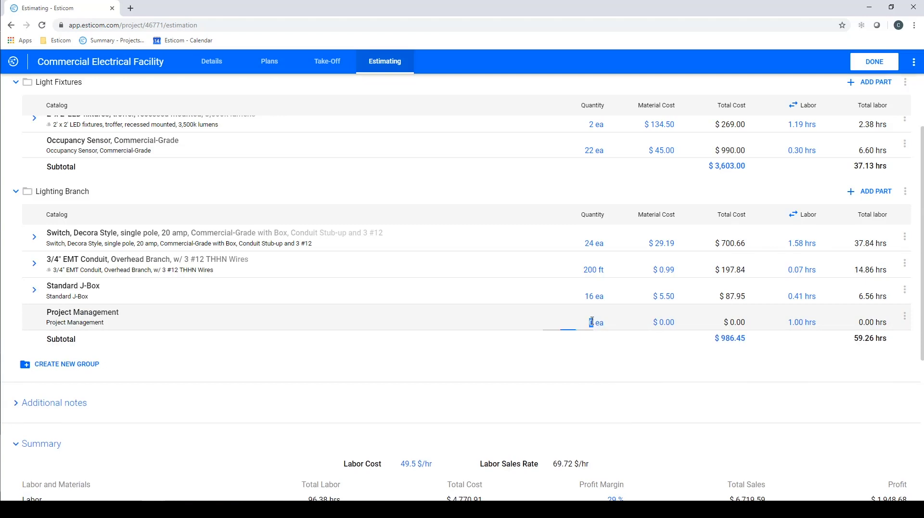
{"action": "type", "text": "8"}
{"action": "key", "text": "Tab"}
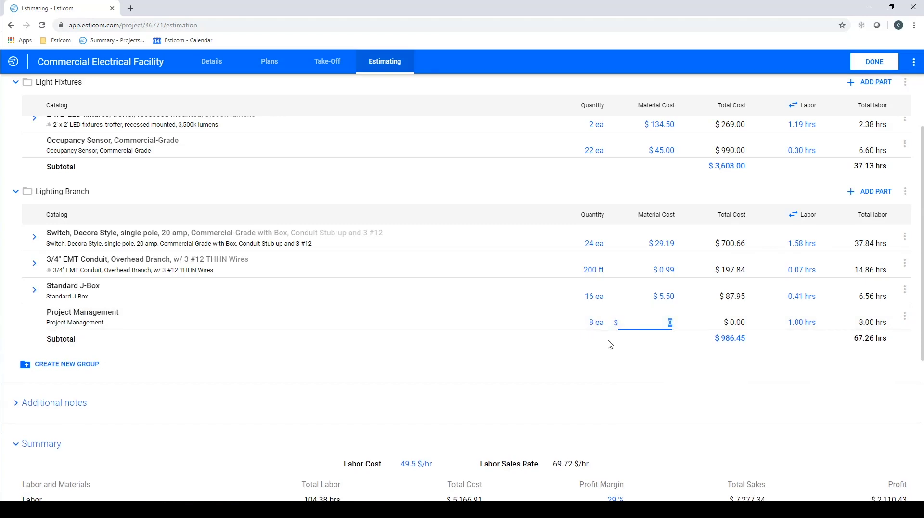
Create a new estimate group named Project Management and move the Project Management part from Lighting Branch into it
{"action": "scroll", "coordinate": [604, 342], "scroll_direction": "down", "scroll_amount": 1}
{"action": "left_click", "coordinate": [80, 325]}
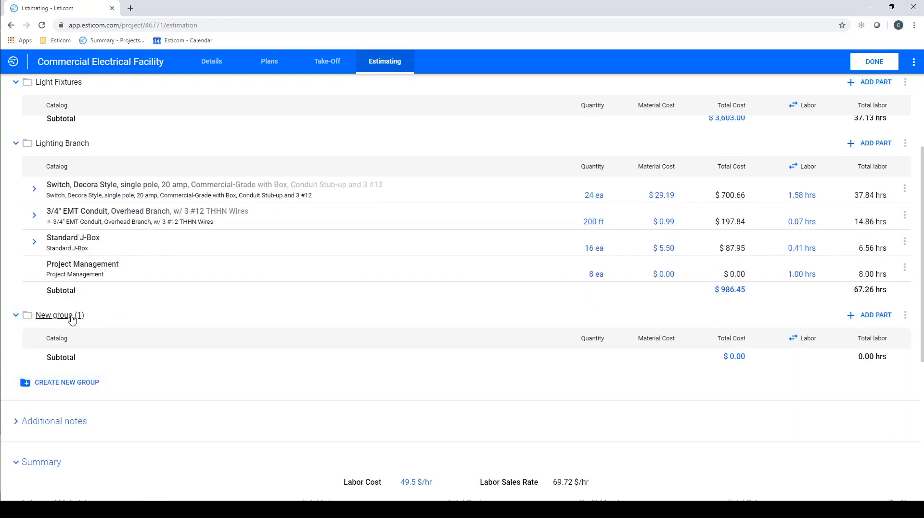
{"action": "left_click", "coordinate": [71, 315]}
{"action": "type", "text": "Project "}
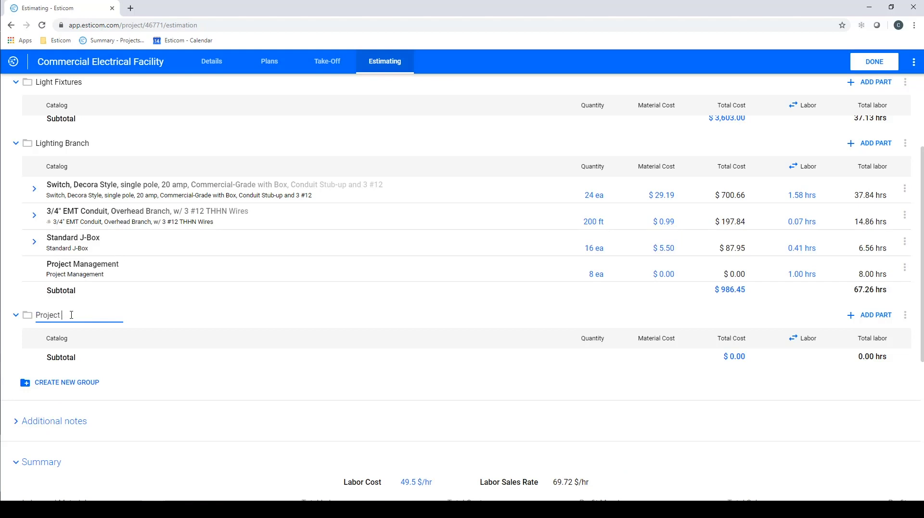
{"action": "type", "text": "Management"}
{"action": "left_click_drag", "start_coordinate": [56, 266], "coordinate": [70, 345]}
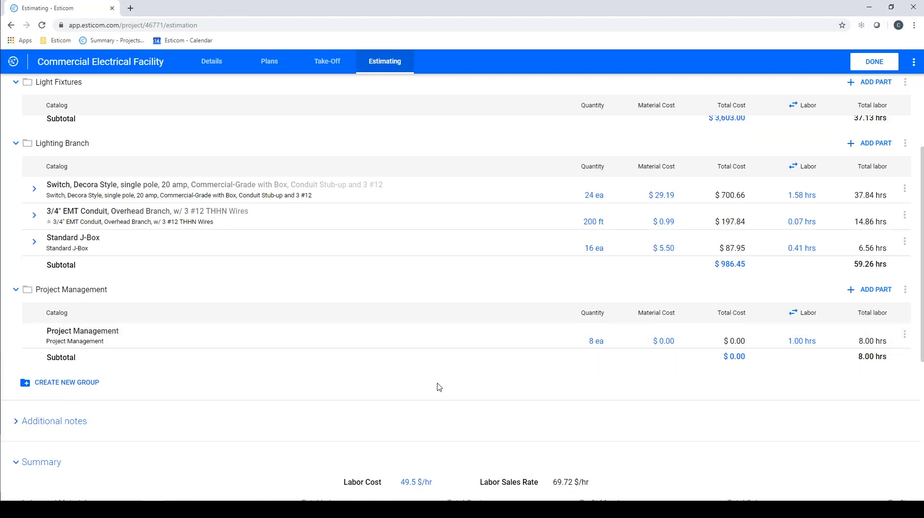
Expand the additional notes to review the estimate's inclusions, exclusions and project notes
{"action": "scroll", "coordinate": [68, 417], "scroll_direction": "down", "scroll_amount": 3}
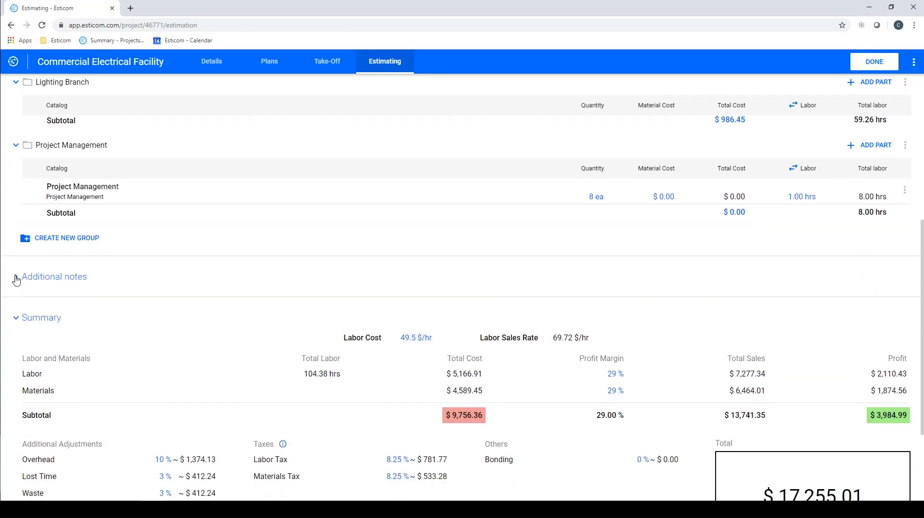
{"action": "left_click", "coordinate": [19, 279]}
{"action": "scroll", "coordinate": [14, 241], "scroll_direction": "down", "scroll_amount": 2}
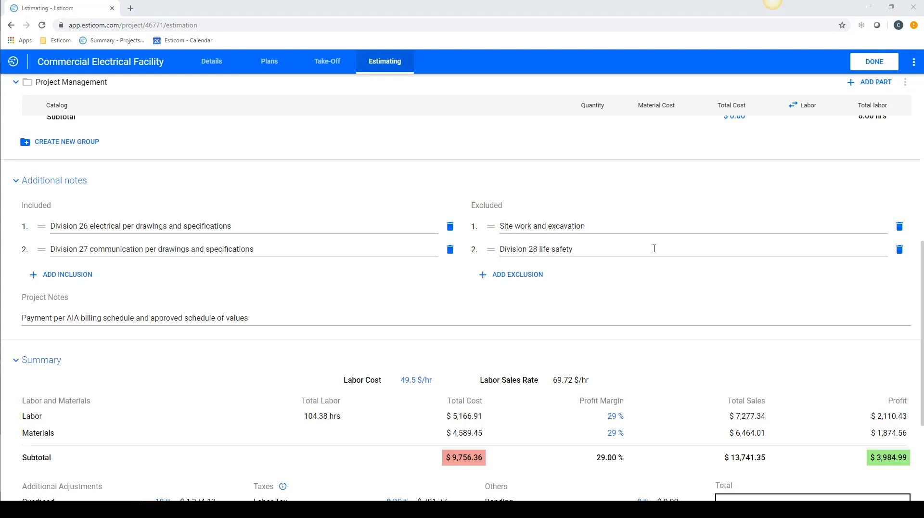
Set the profit margin to 31% for both labor and materials in the estimate summary
{"action": "scroll", "coordinate": [654, 248], "scroll_direction": "down", "scroll_amount": 4}
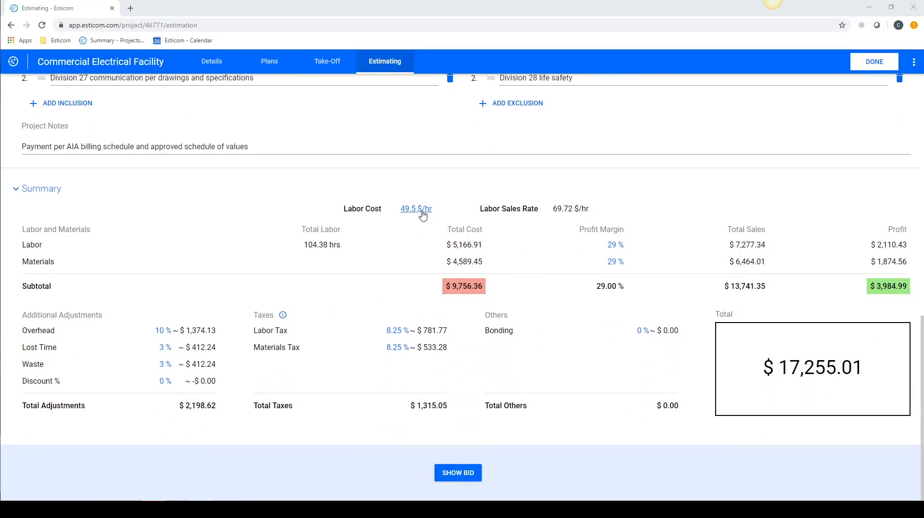
{"action": "left_click", "coordinate": [423, 214]}
{"action": "mouse_move", "coordinate": [483, 245]}
{"action": "left_click", "coordinate": [616, 246]}
{"action": "type", "text": "31"}
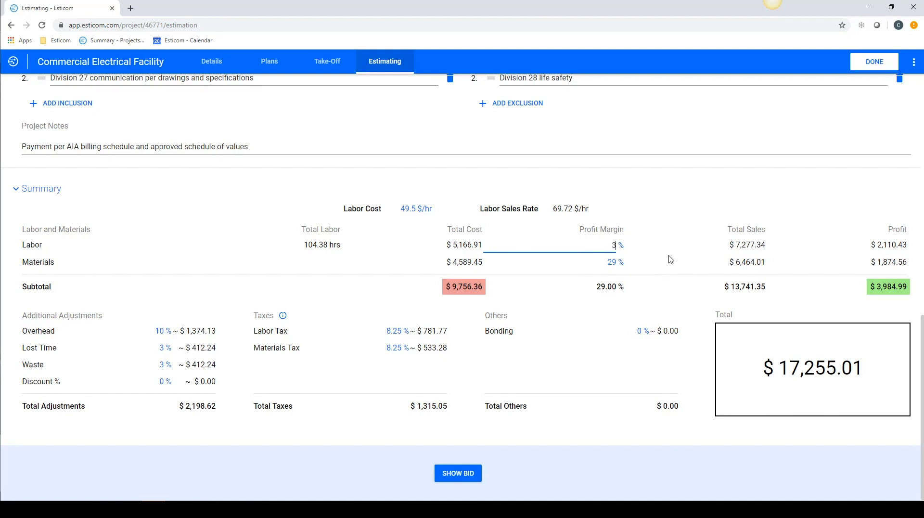
{"action": "left_click", "coordinate": [612, 262]}
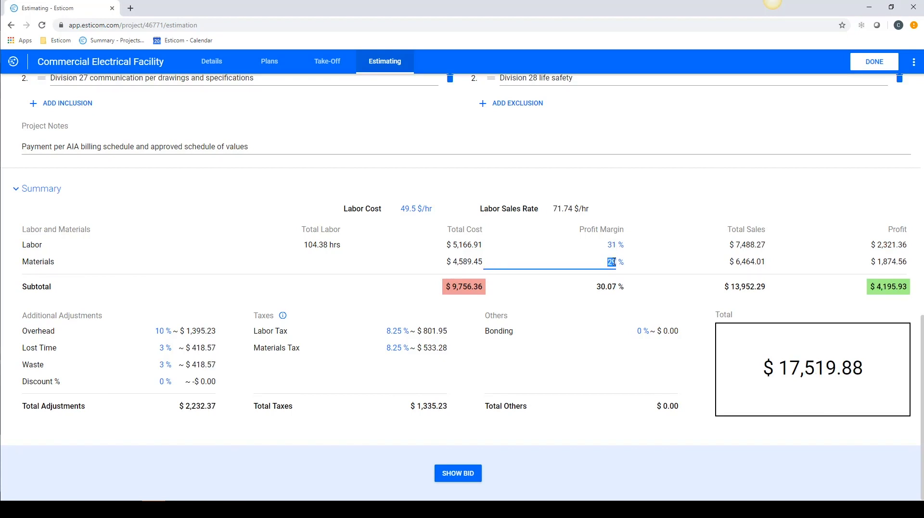
{"action": "type", "text": "31"}
{"action": "key", "text": "Return"}
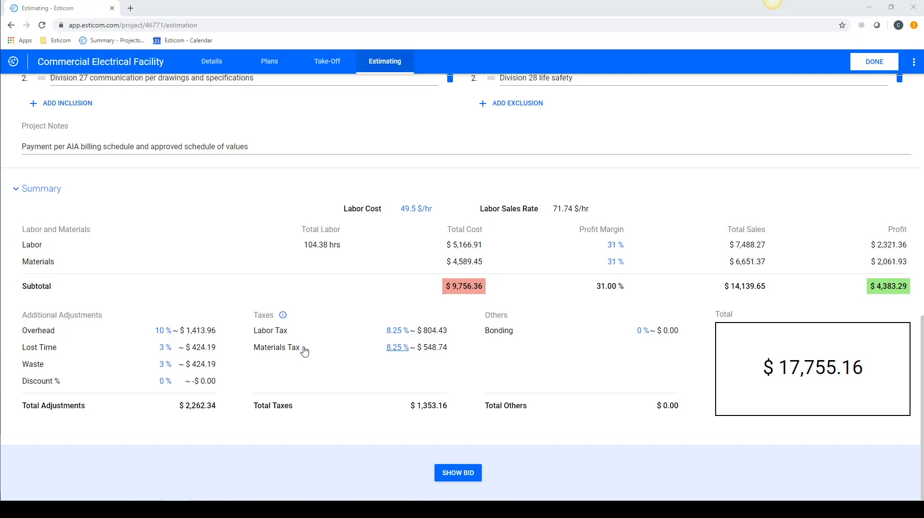
Open the bid for the estimate, review its contents and display options, and export it
{"action": "left_click_drag", "start_coordinate": [758, 372], "coordinate": [870, 370]}
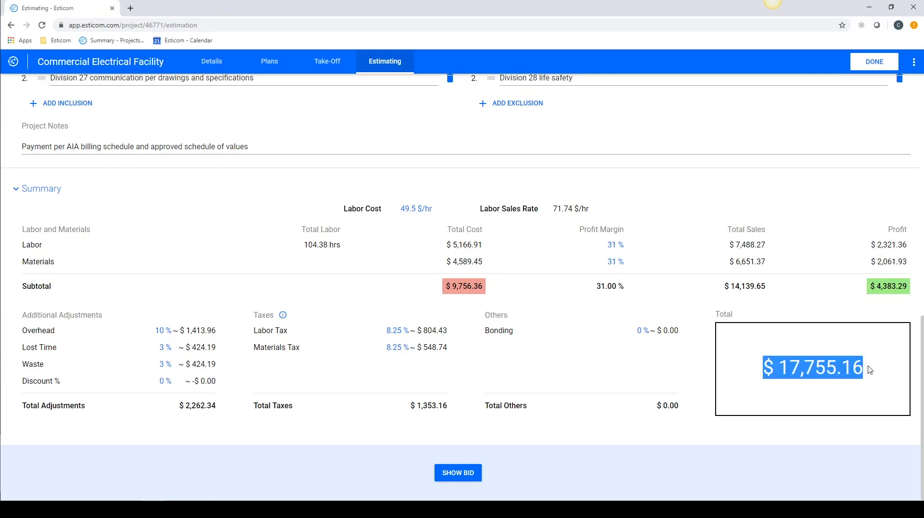
{"action": "left_click", "coordinate": [458, 474]}
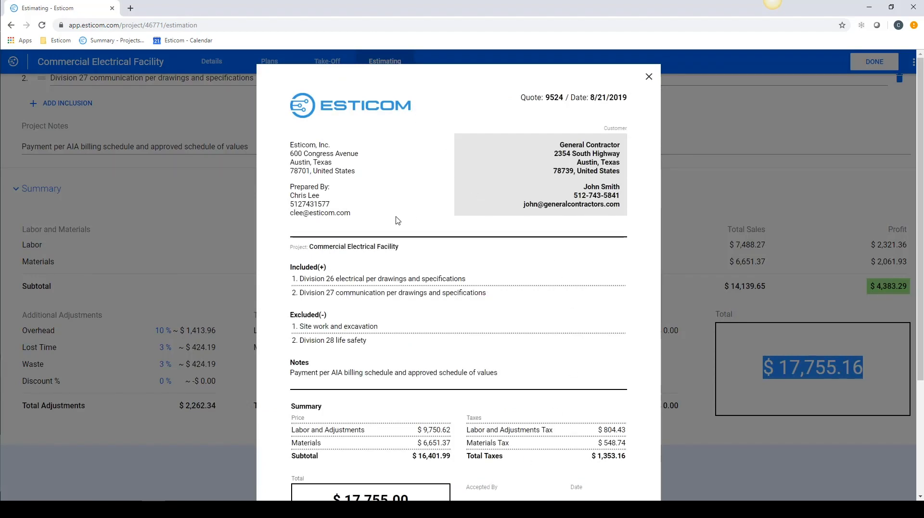
{"action": "scroll", "coordinate": [580, 249], "scroll_direction": "down", "scroll_amount": 2}
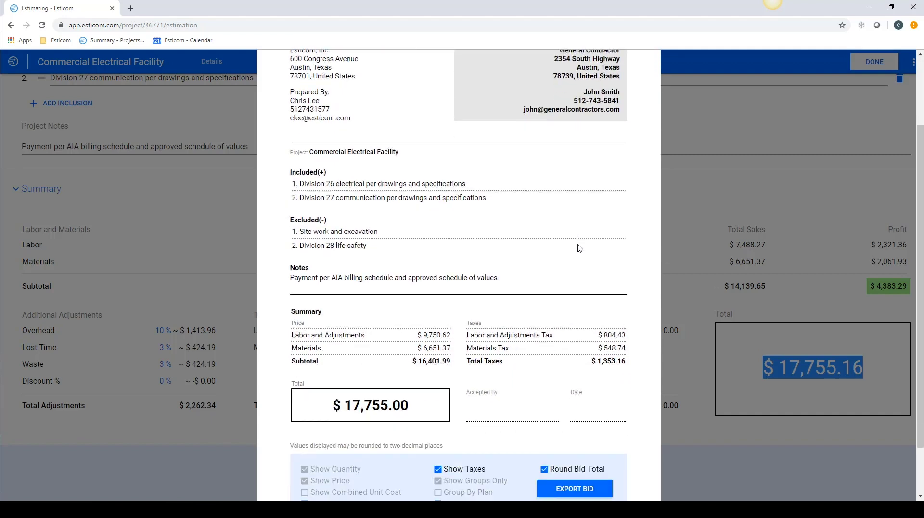
{"action": "scroll", "coordinate": [579, 248], "scroll_direction": "down", "scroll_amount": 1}
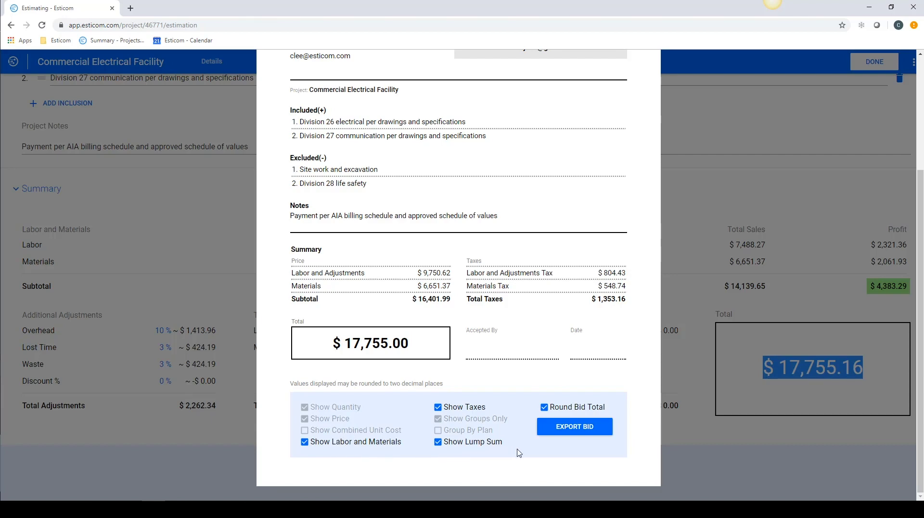
{"action": "left_click", "coordinate": [567, 432]}
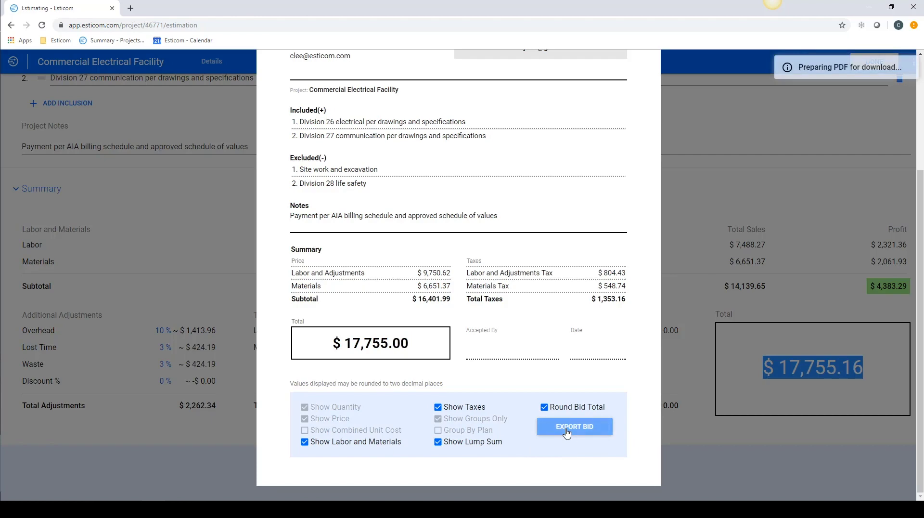